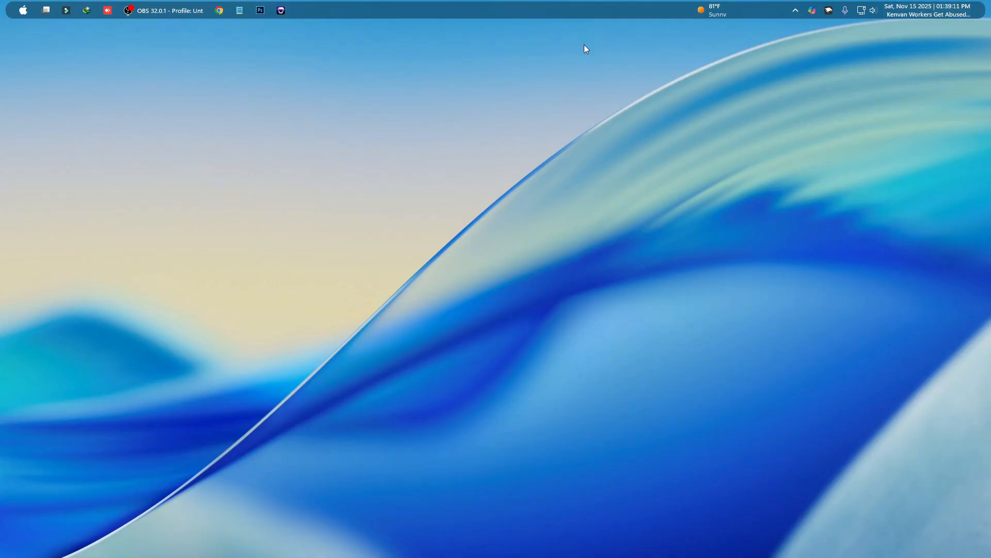
Bring up the Windhawk window, reposition it to view its home page, and minimize it
{"action": "left_click", "coordinate": [17, 12]}
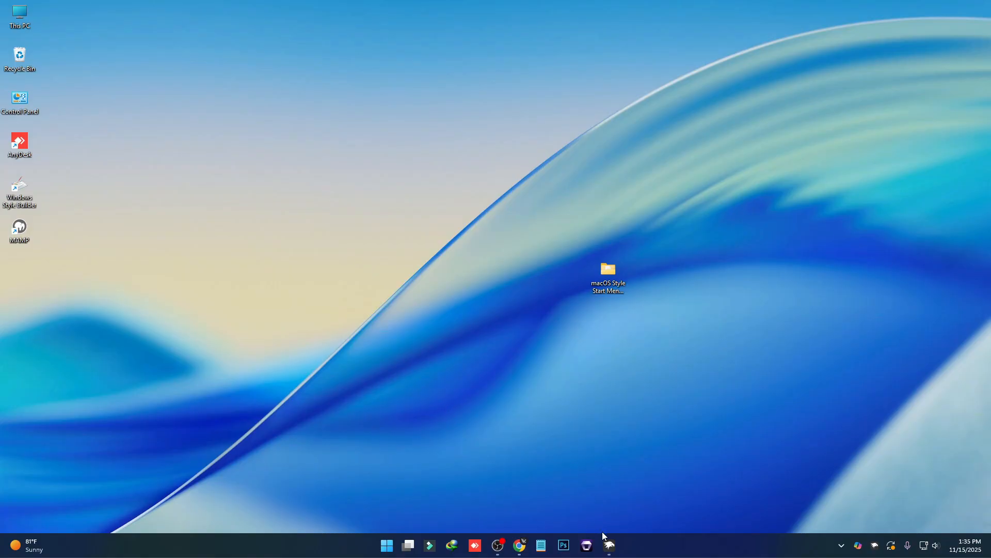
{"action": "left_click", "coordinate": [610, 543]}
{"action": "left_click_drag", "start_coordinate": [472, 105], "coordinate": [424, 79]}
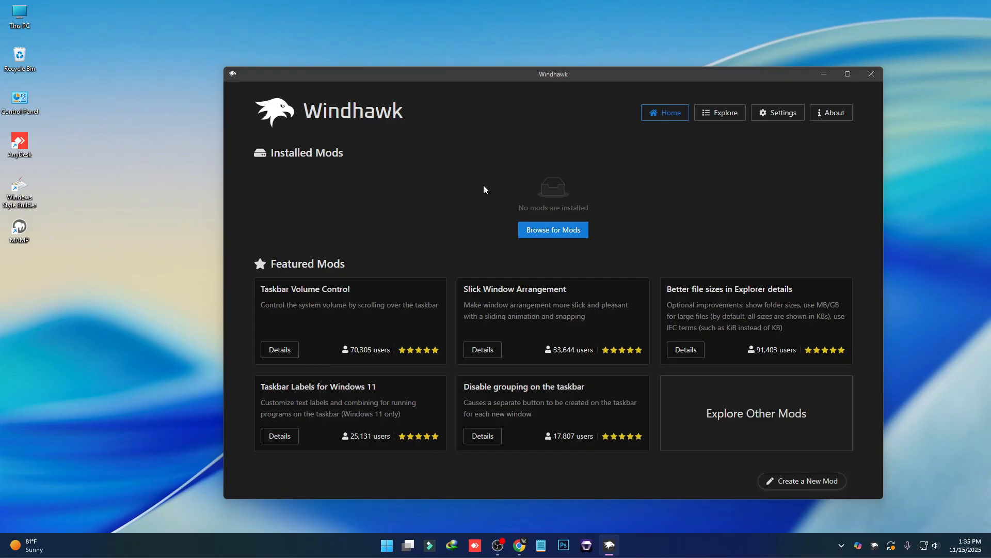
{"action": "left_click_drag", "start_coordinate": [522, 73], "coordinate": [484, 66]}
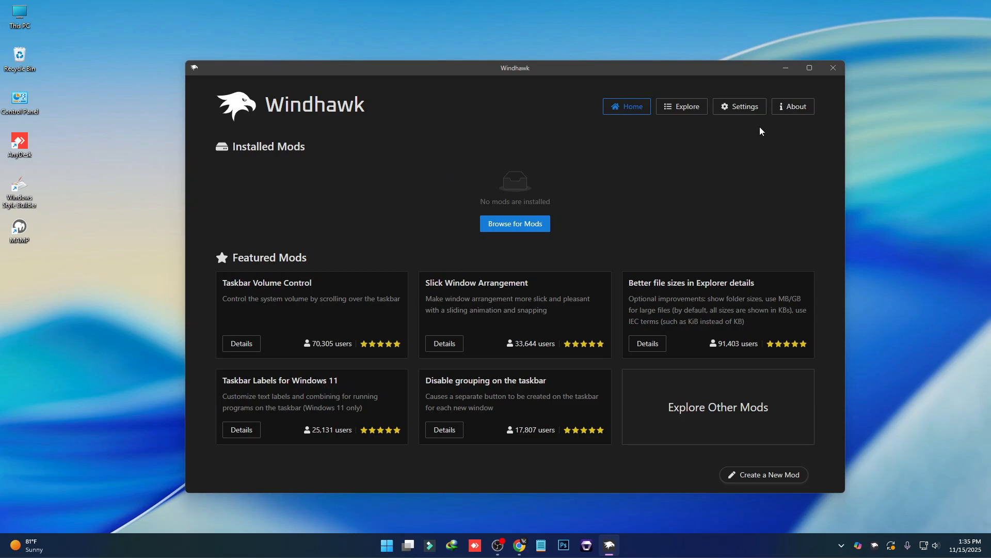
{"action": "left_click", "coordinate": [784, 68]}
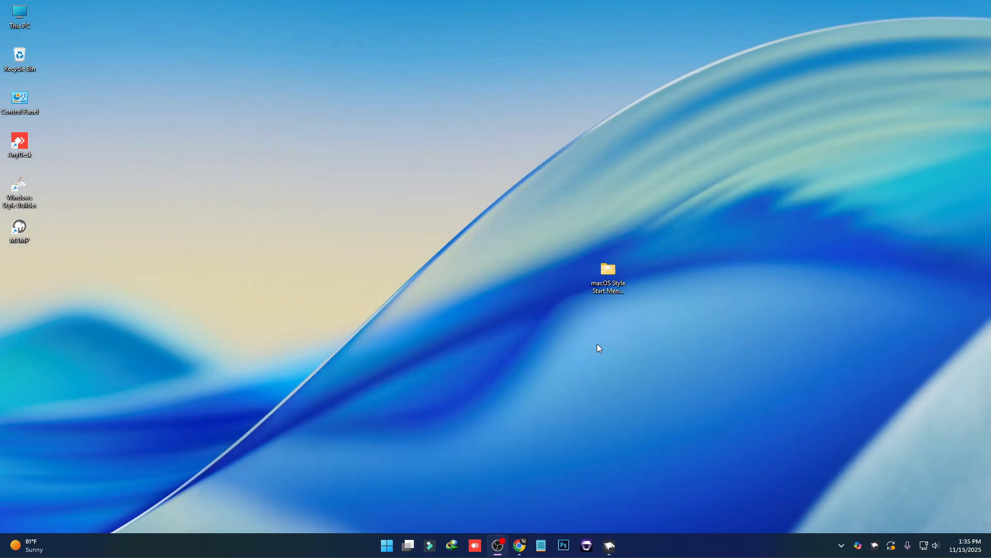
Open the taskbar personalization settings and set the Search taskbar item to Hide
{"action": "right_click", "coordinate": [650, 542]}
{"action": "left_click", "coordinate": [677, 525]}
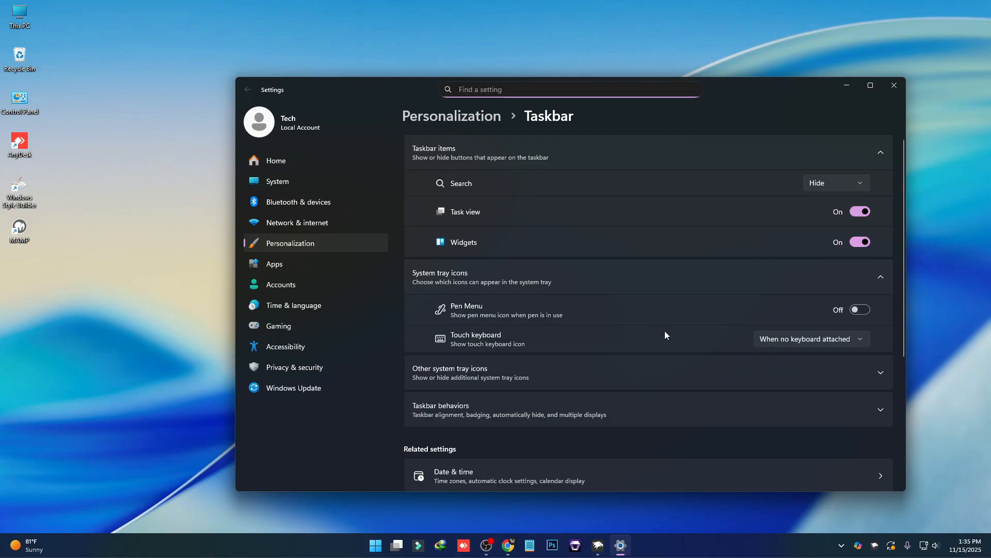
{"action": "left_click", "coordinate": [835, 187]}
{"action": "left_click", "coordinate": [836, 186]}
{"action": "left_click", "coordinate": [838, 184]}
{"action": "left_click", "coordinate": [836, 201]}
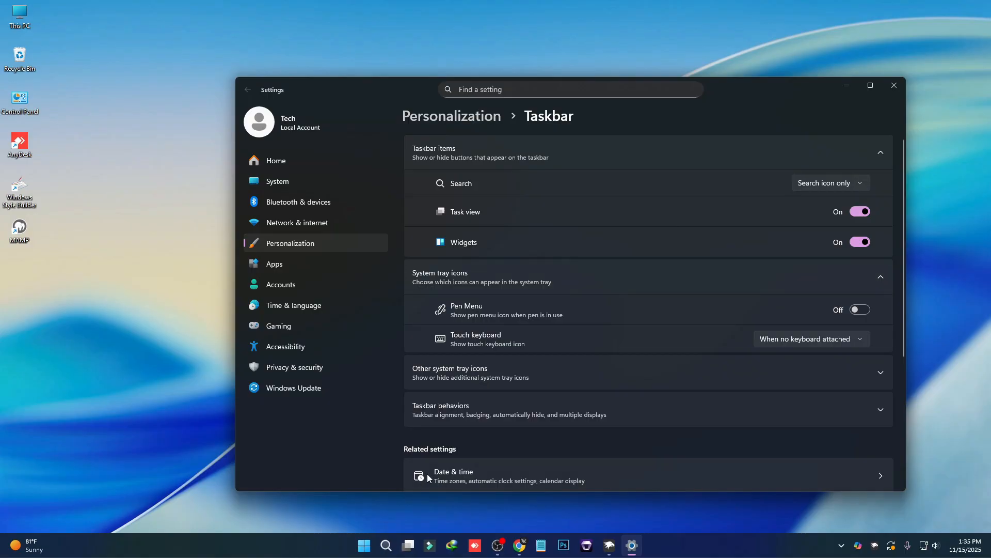
{"action": "left_click", "coordinate": [820, 180]}
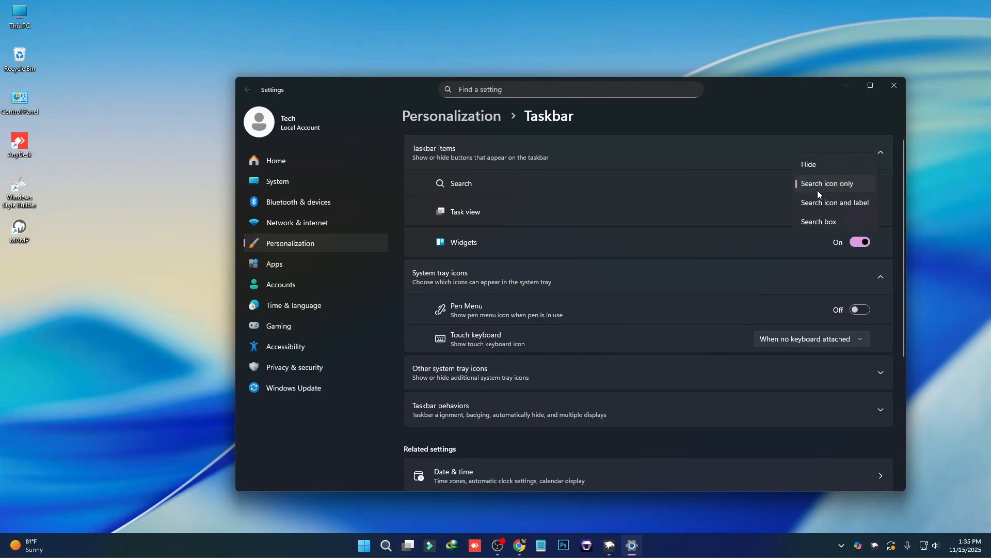
{"action": "left_click", "coordinate": [810, 165]}
In the taskbar behaviors, set combining taskbar buttons and hiding labels to "When taskbar is full"
{"action": "scroll", "coordinate": [772, 335], "scroll_direction": "down", "scroll_amount": 3}
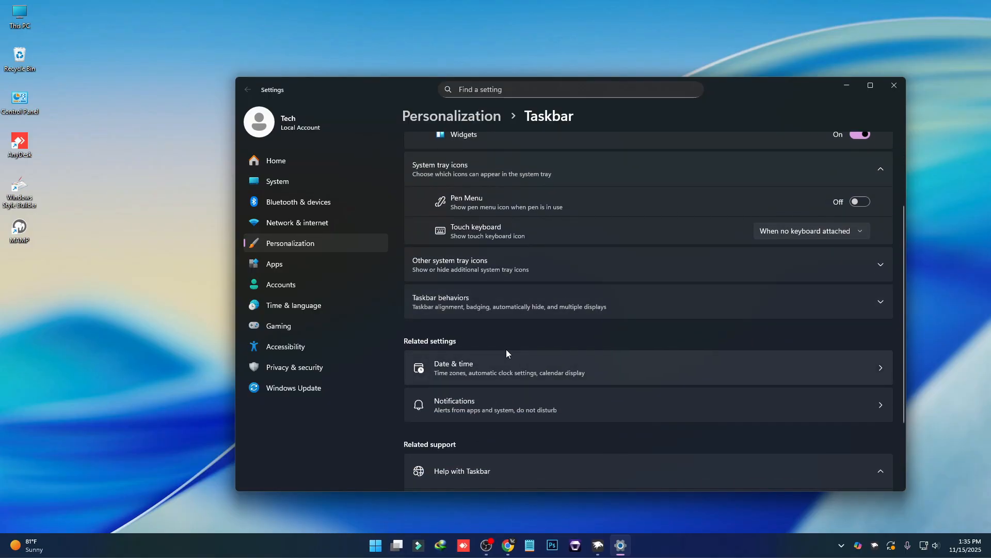
{"action": "left_click", "coordinate": [469, 305]}
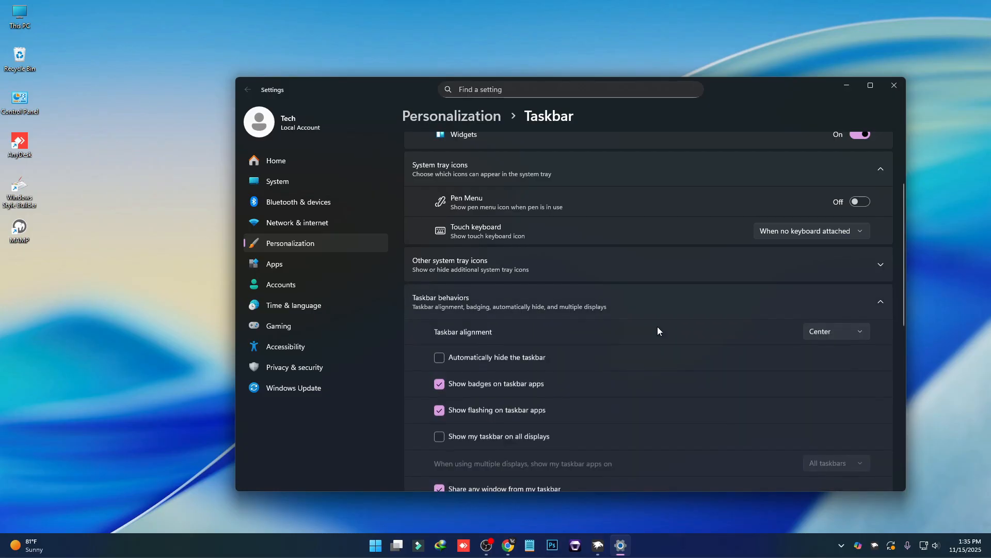
{"action": "scroll", "coordinate": [666, 328], "scroll_direction": "down", "scroll_amount": 4}
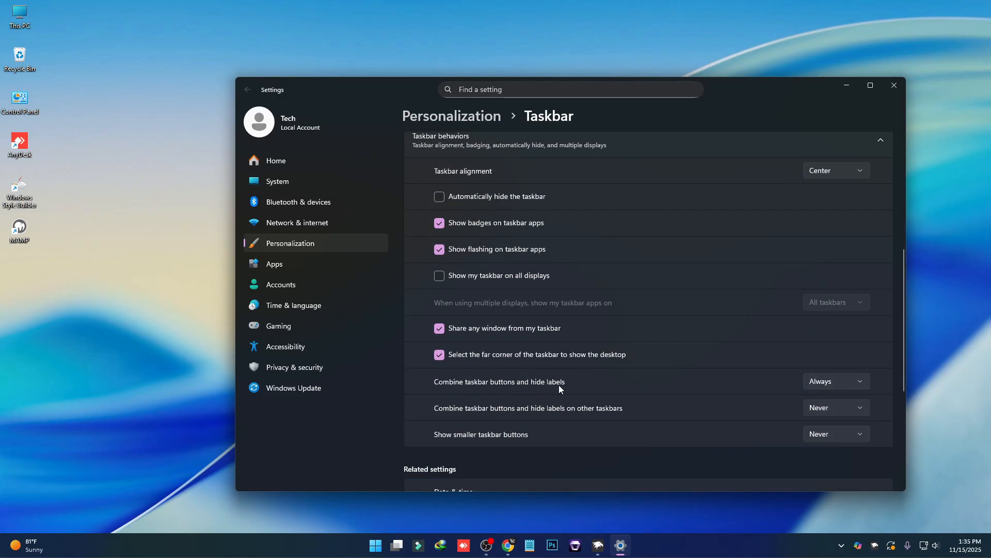
{"action": "left_click", "coordinate": [822, 383]}
{"action": "left_click", "coordinate": [852, 397]}
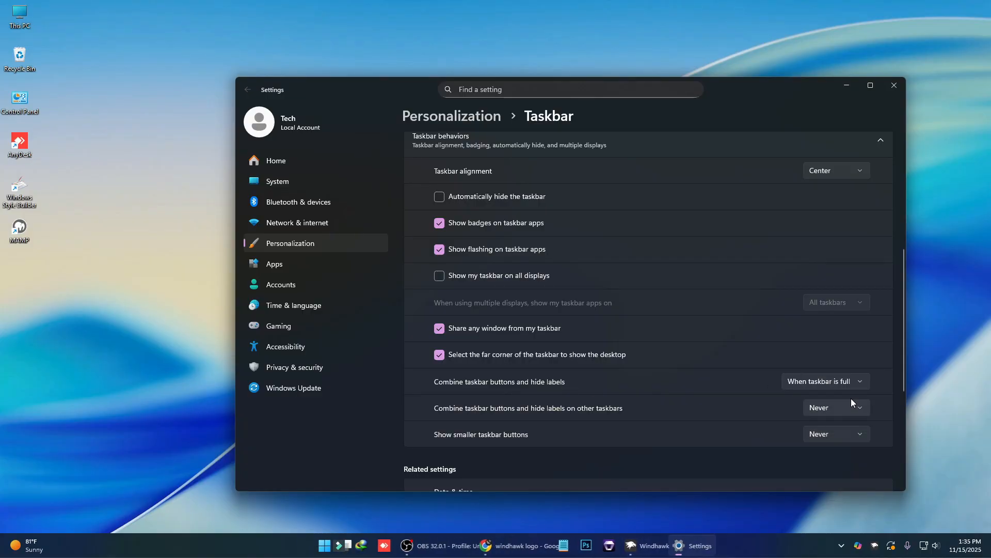
Set the taskbar alignment to Left and close the Settings window
{"action": "scroll", "coordinate": [723, 385], "scroll_direction": "down", "scroll_amount": 1}
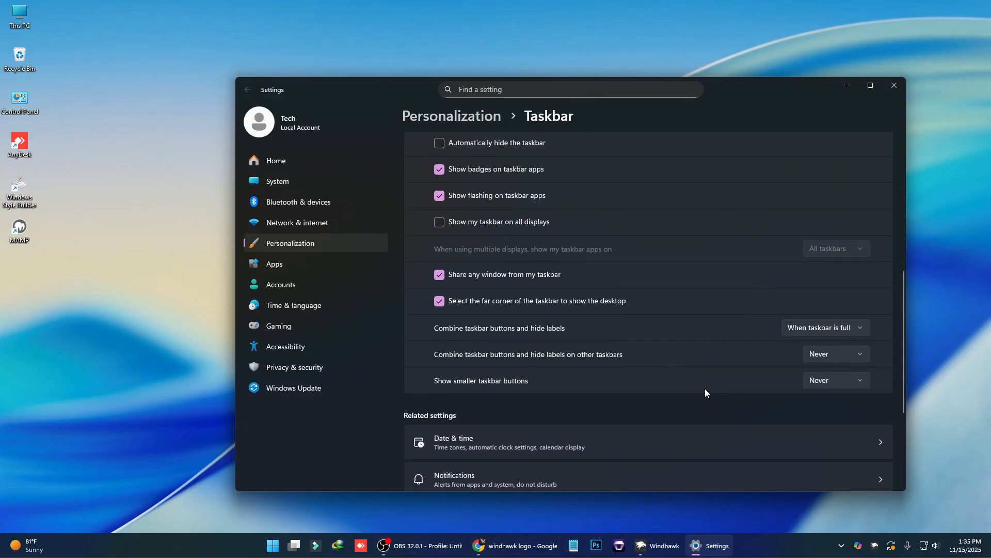
{"action": "scroll", "coordinate": [619, 393], "scroll_direction": "up", "scroll_amount": 2}
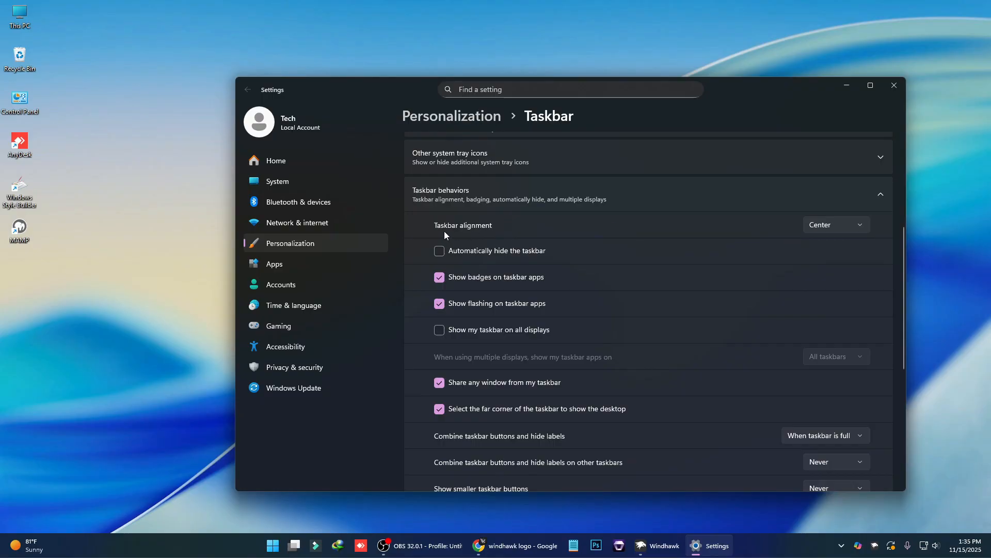
{"action": "left_click", "coordinate": [832, 206]}
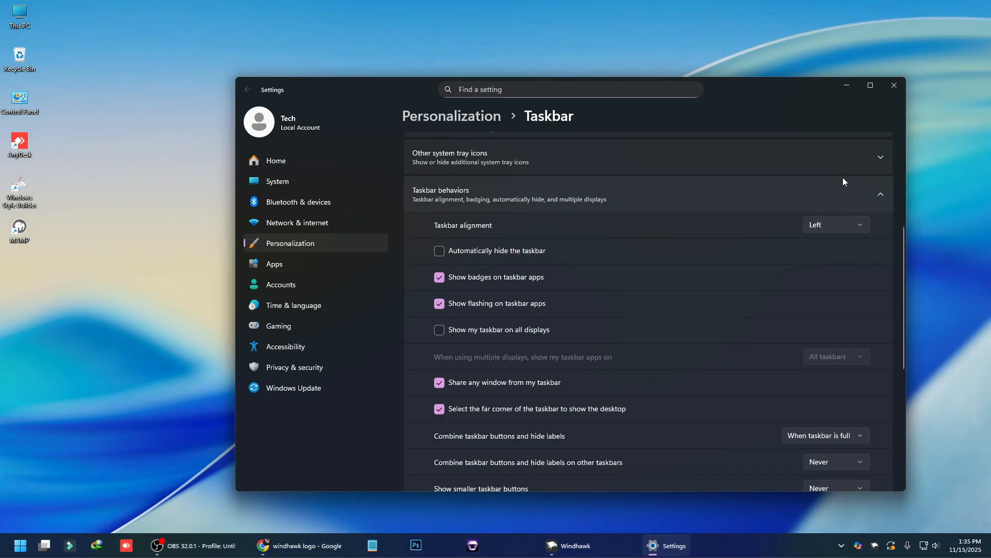
{"action": "left_click", "coordinate": [892, 82]}
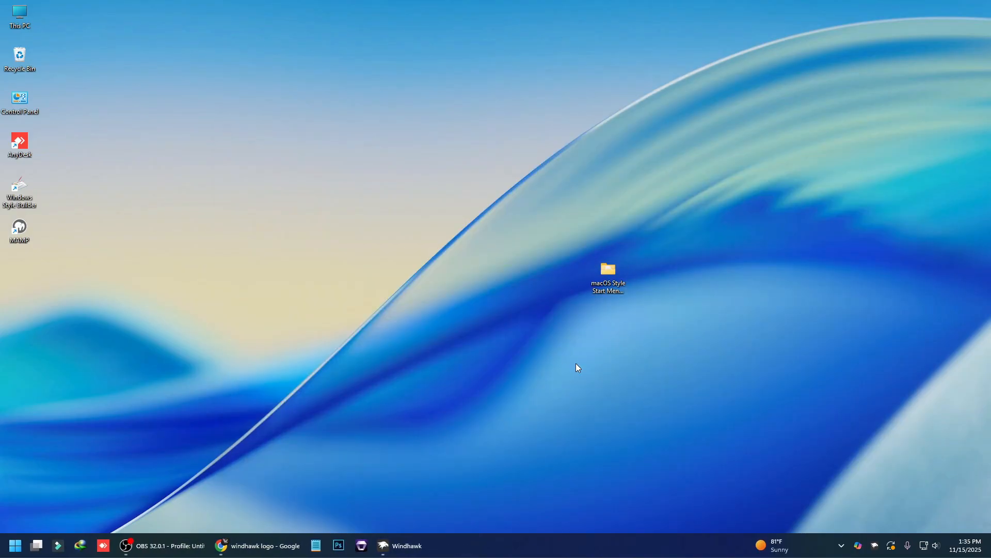
Switch to Windhawk, browse the mods and install Windows 11 Taskbar Styler, accepting the risk
{"action": "left_click", "coordinate": [393, 545]}
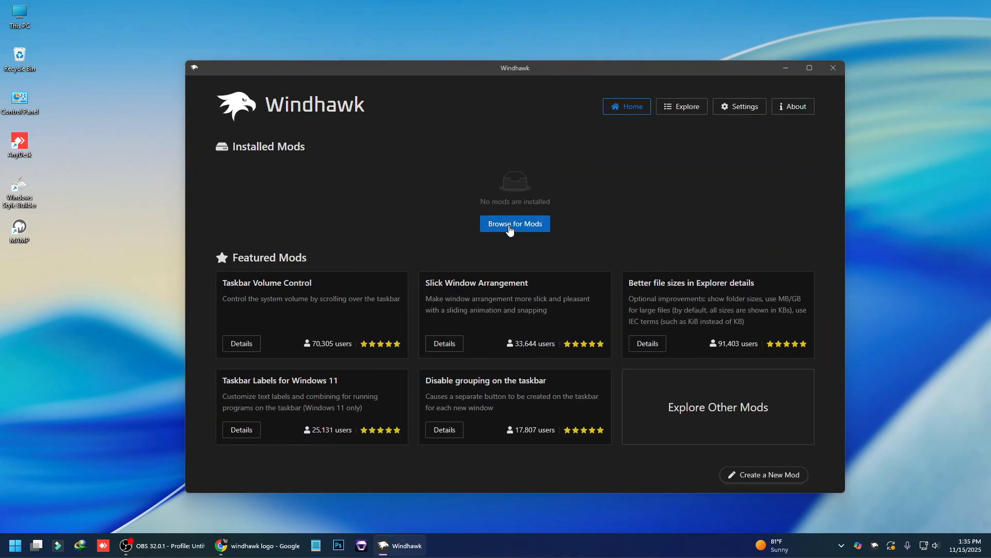
{"action": "left_click", "coordinate": [516, 222]}
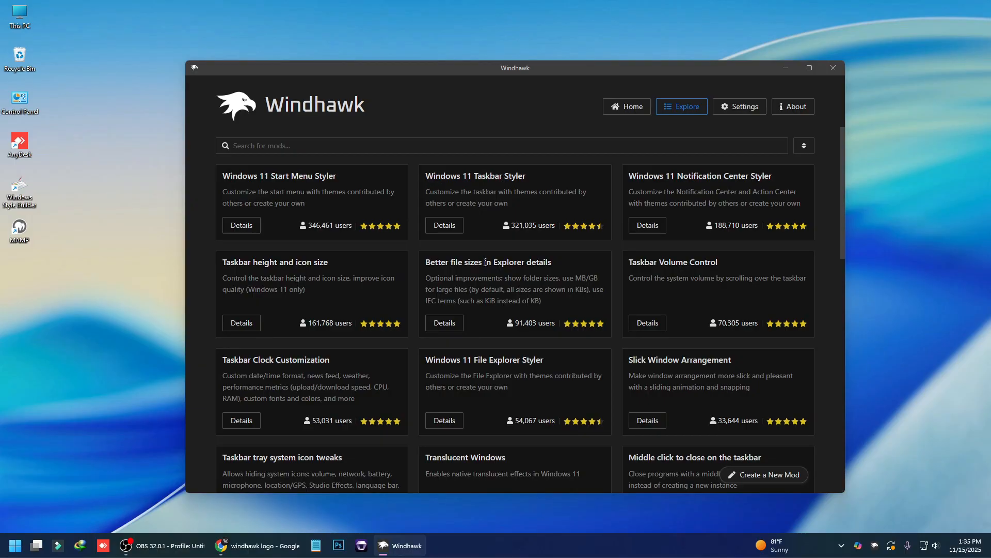
{"action": "left_click", "coordinate": [445, 226]}
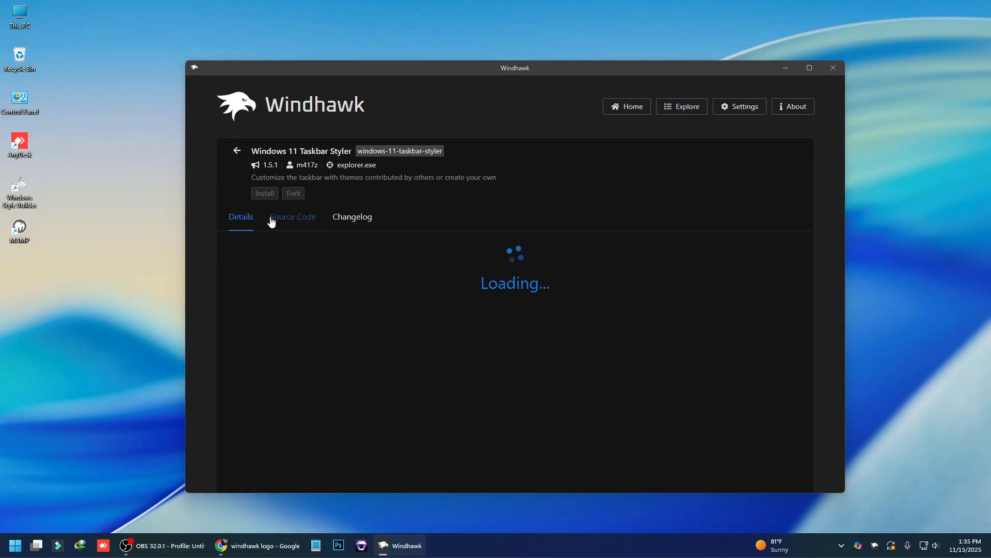
{"action": "left_click", "coordinate": [266, 194]}
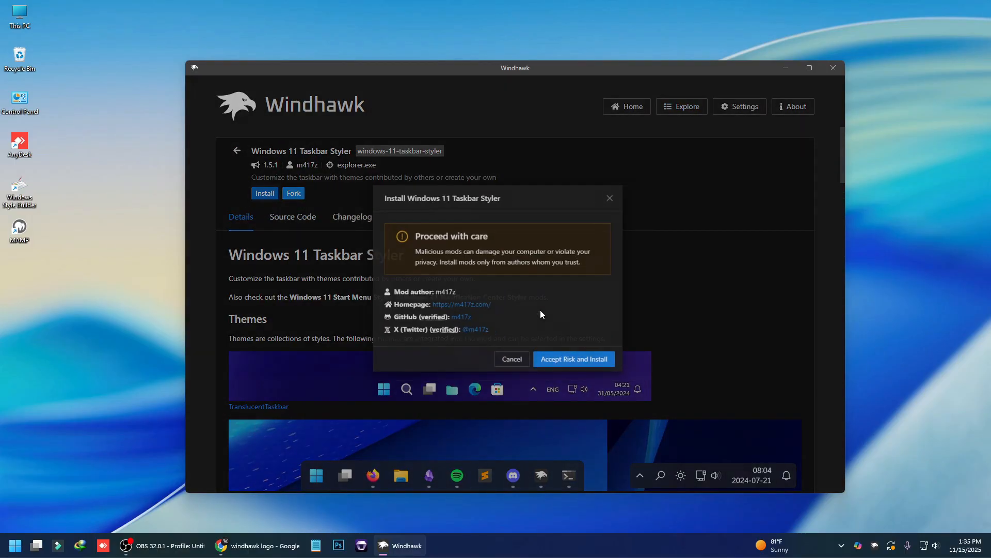
{"action": "left_click", "coordinate": [557, 376]}
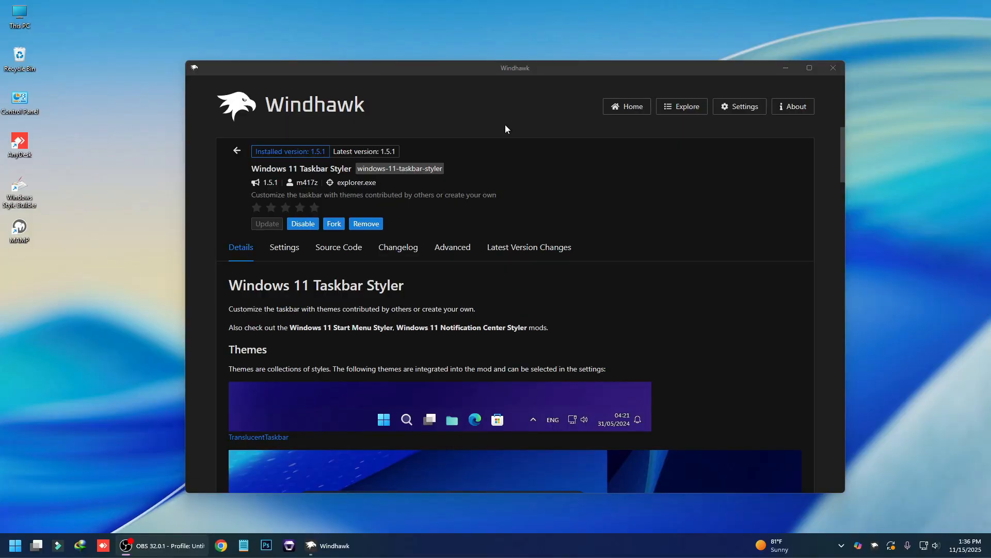
Arrange the Windhawk window and the macOS Style Start Menu taskbar folder on the desktop, and open its Mods subfolder
{"action": "left_click_drag", "start_coordinate": [494, 66], "coordinate": [582, 316]}
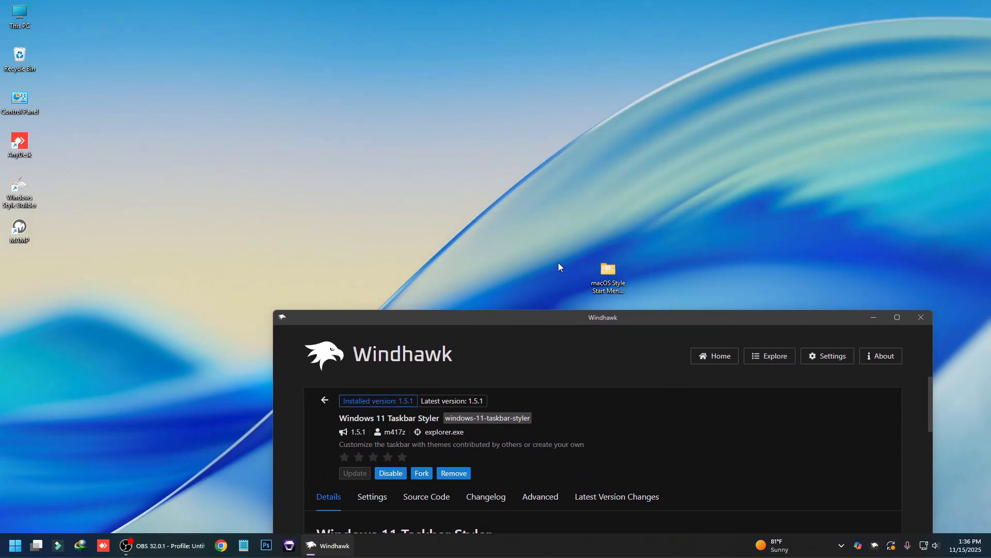
{"action": "left_click", "coordinate": [602, 272]}
{"action": "left_click_drag", "start_coordinate": [507, 316], "coordinate": [573, 19]}
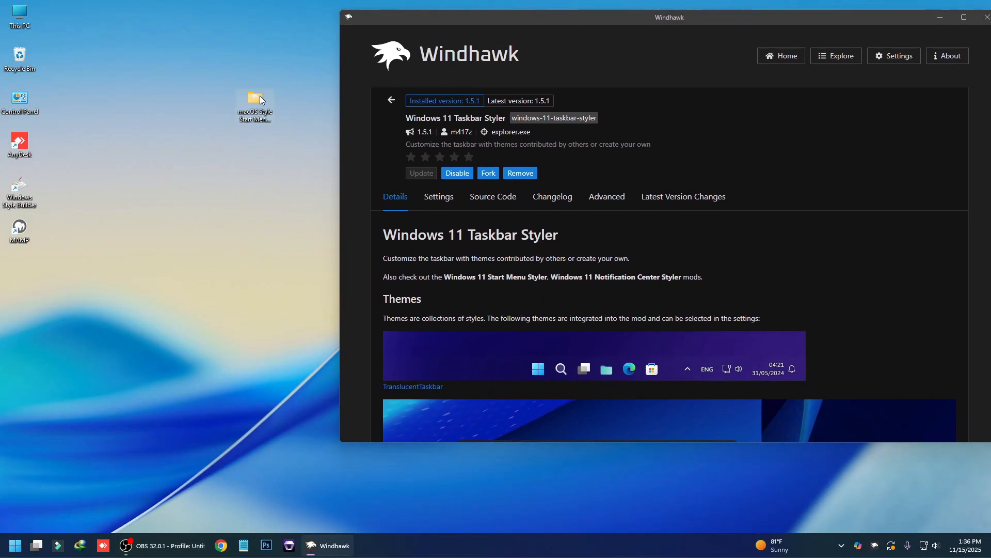
{"action": "double_click", "coordinate": [259, 97]}
{"action": "double_click", "coordinate": [166, 159]}
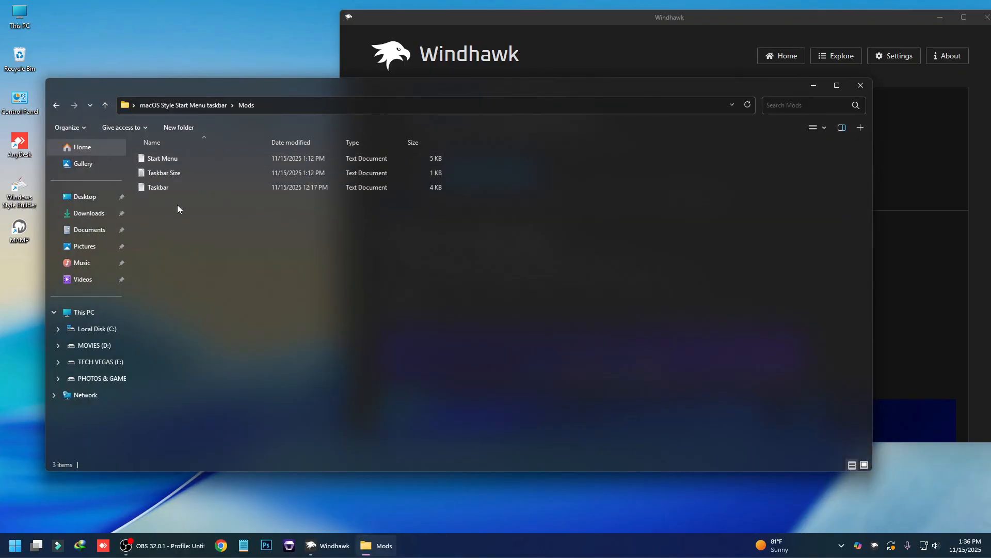
Copy the entire contents of the Taskbar text file, and close the file and the folder window
{"action": "double_click", "coordinate": [155, 189]}
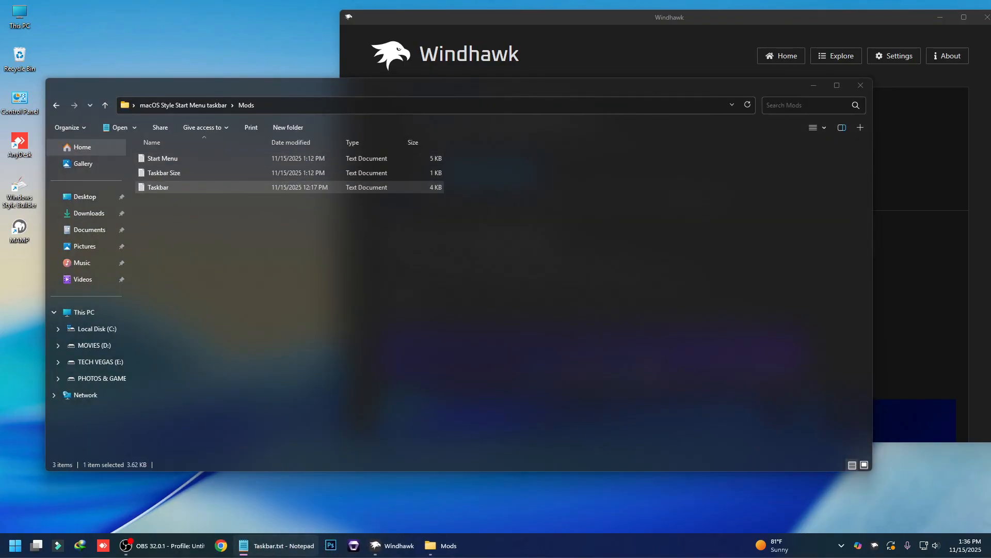
{"action": "left_click", "coordinate": [361, 263]}
{"action": "key", "text": "ctrl+a"}
{"action": "right_click", "coordinate": [342, 234]}
{"action": "left_click", "coordinate": [374, 239]}
{"action": "left_click", "coordinate": [878, 117]}
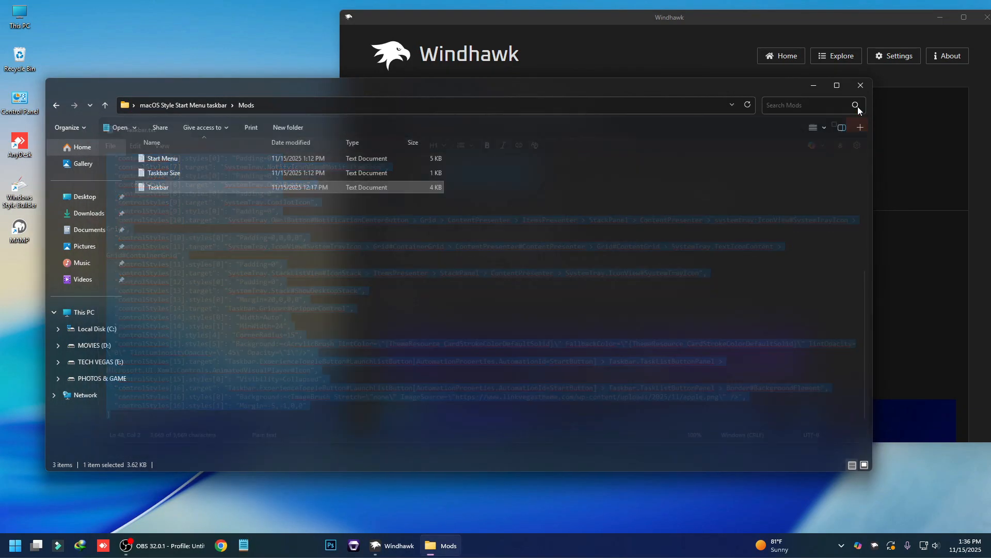
{"action": "left_click", "coordinate": [860, 85]}
Replace the Windows 11 Taskbar Styler's advanced mod settings with the copied Taskbar text and save them
{"action": "left_click", "coordinate": [606, 197]}
{"action": "left_click", "coordinate": [516, 371]}
{"action": "key", "text": "ctrl+a"}
{"action": "key", "text": "ctrl+v"}
{"action": "left_click", "coordinate": [466, 412]}
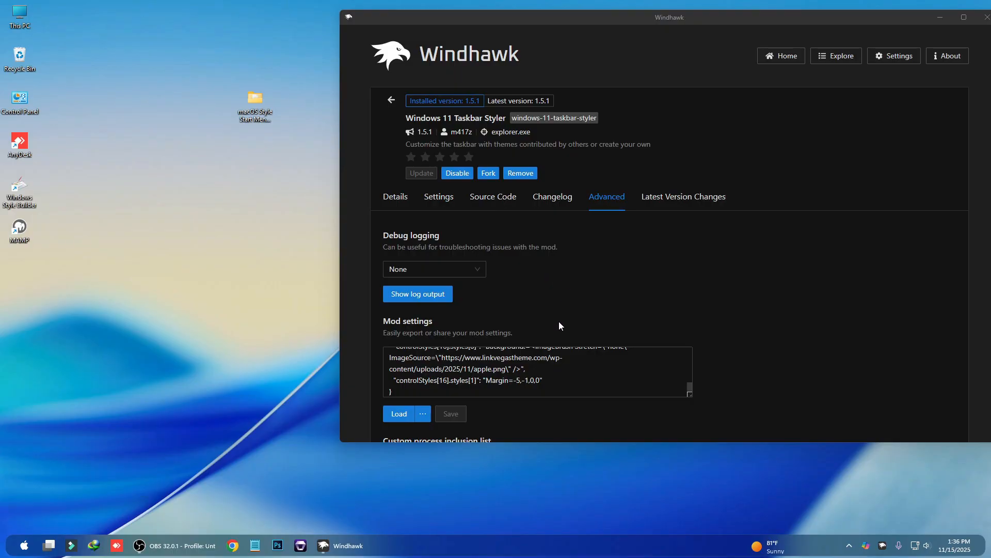
Return to the mod list and install the "Taskbar height and icon size" mod, accepting the risk
{"action": "left_click", "coordinate": [390, 102]}
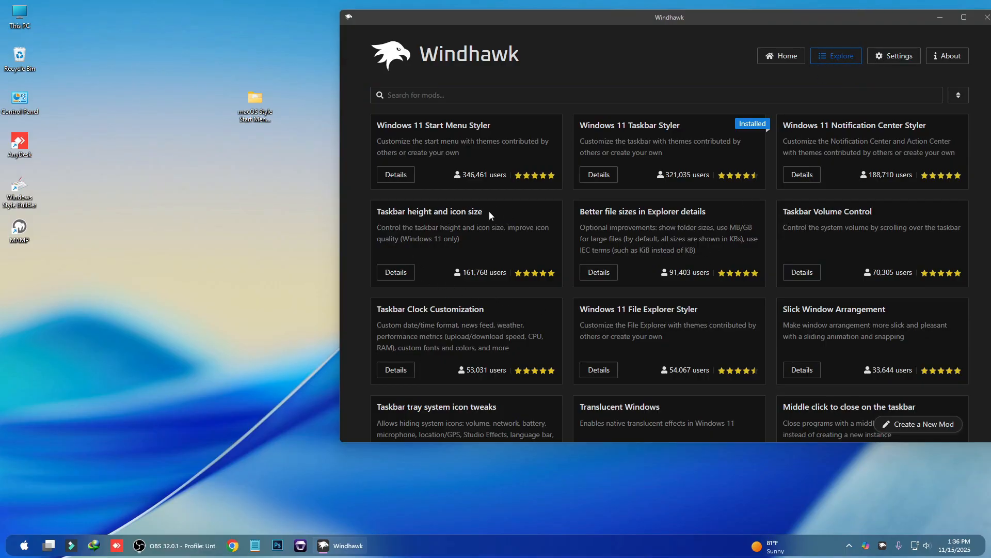
{"action": "left_click", "coordinate": [402, 272]}
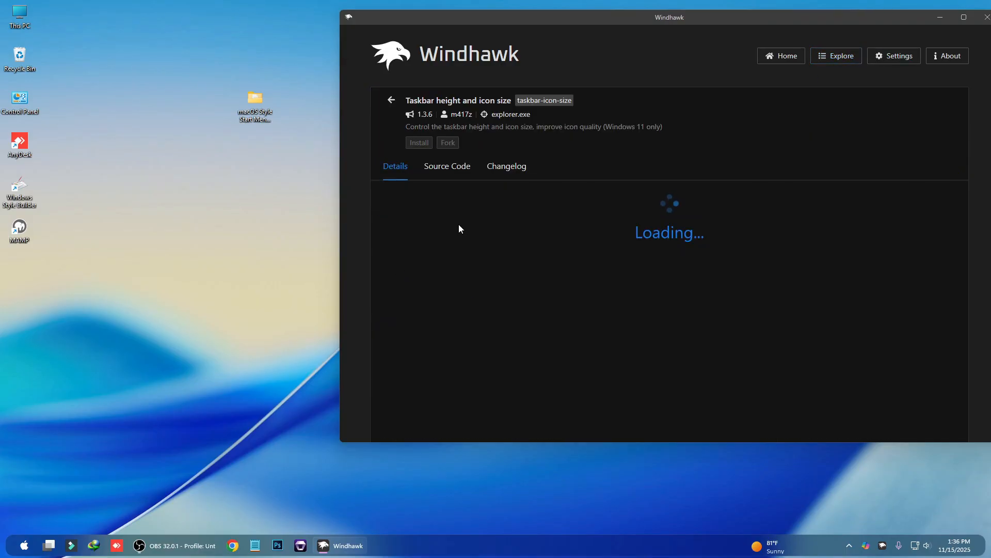
{"action": "left_click", "coordinate": [424, 147]}
{"action": "left_click", "coordinate": [723, 320]}
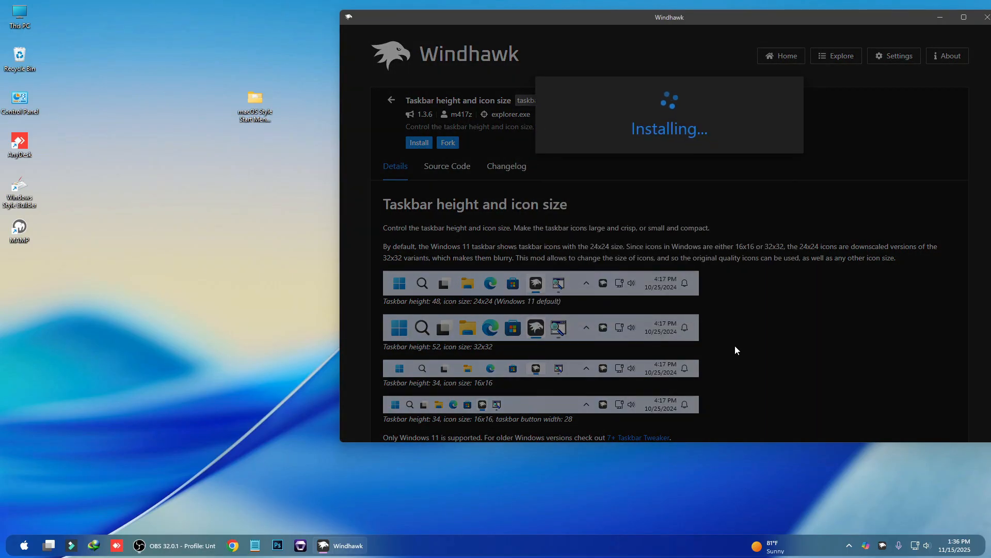
Copy all the text of the Taskbar Size file from the desktop folder's Mods subfolder, and close both windows
{"action": "double_click", "coordinate": [253, 98]}
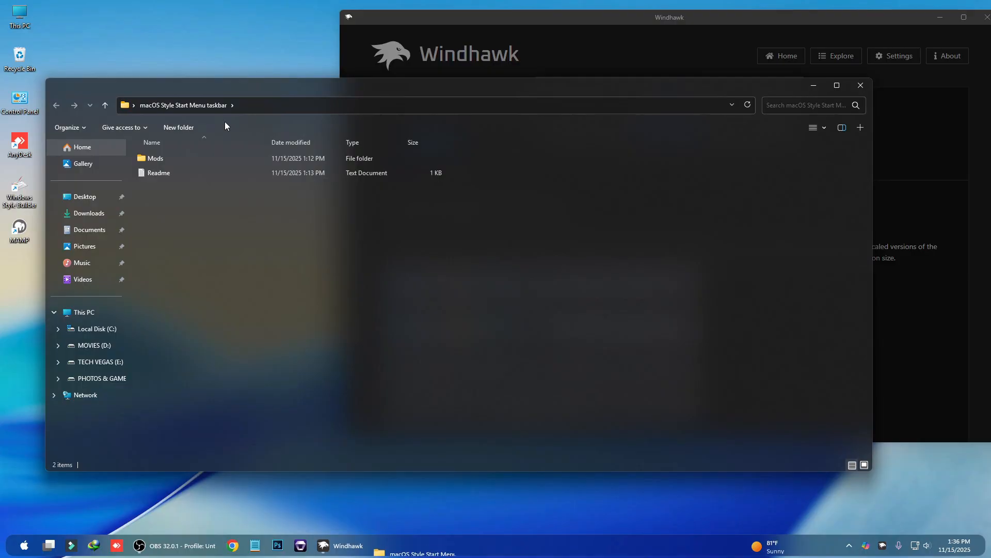
{"action": "double_click", "coordinate": [155, 158]}
{"action": "double_click", "coordinate": [155, 174]}
{"action": "left_click_drag", "start_coordinate": [93, 217], "coordinate": [74, 188]}
{"action": "key", "text": "ctrl+a"}
{"action": "right_click", "coordinate": [125, 186]}
{"action": "left_click", "coordinate": [187, 202]}
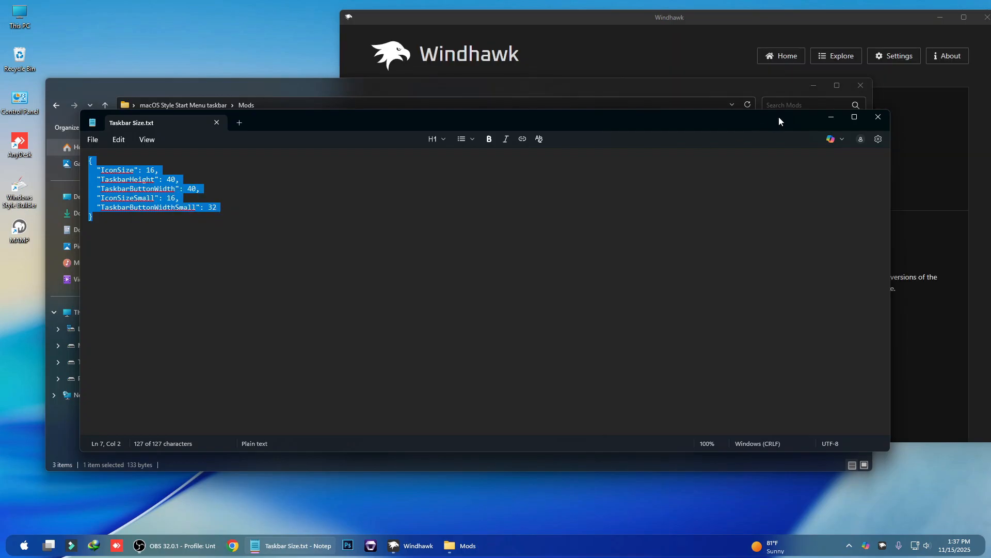
{"action": "left_click", "coordinate": [879, 117]}
{"action": "left_click", "coordinate": [860, 86]}
Replace the "Taskbar height and icon size" mod's advanced settings with the copied Taskbar Size text, save them and return to the mod list
{"action": "left_click", "coordinate": [592, 206]}
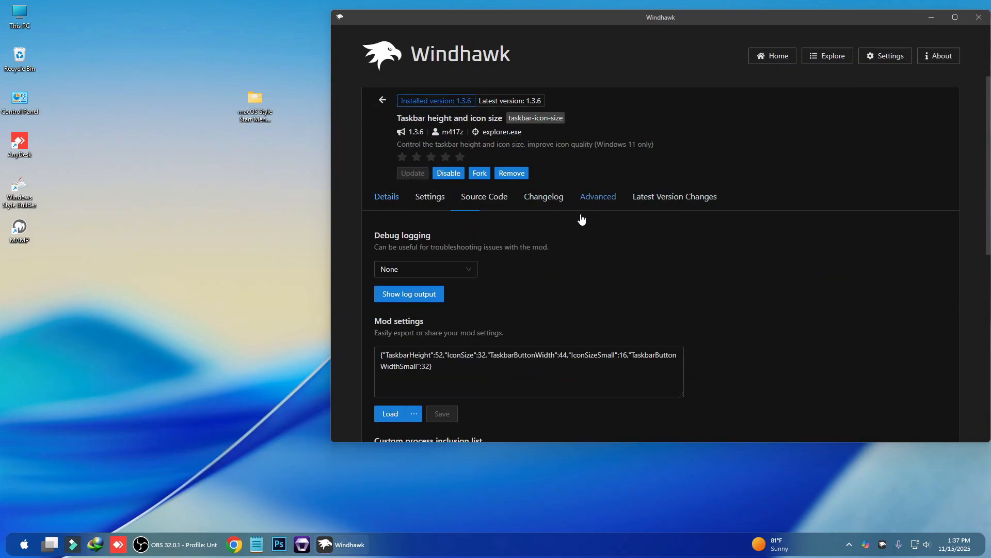
{"action": "left_click", "coordinate": [520, 372]}
{"action": "key", "text": "ctrl+a"}
{"action": "key", "text": "ctrl+v"}
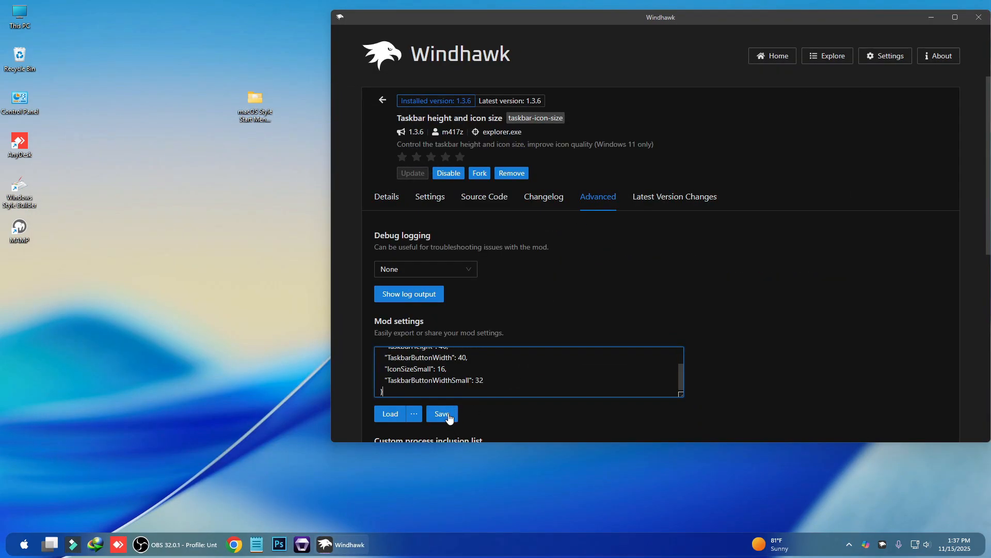
{"action": "left_click", "coordinate": [442, 413]}
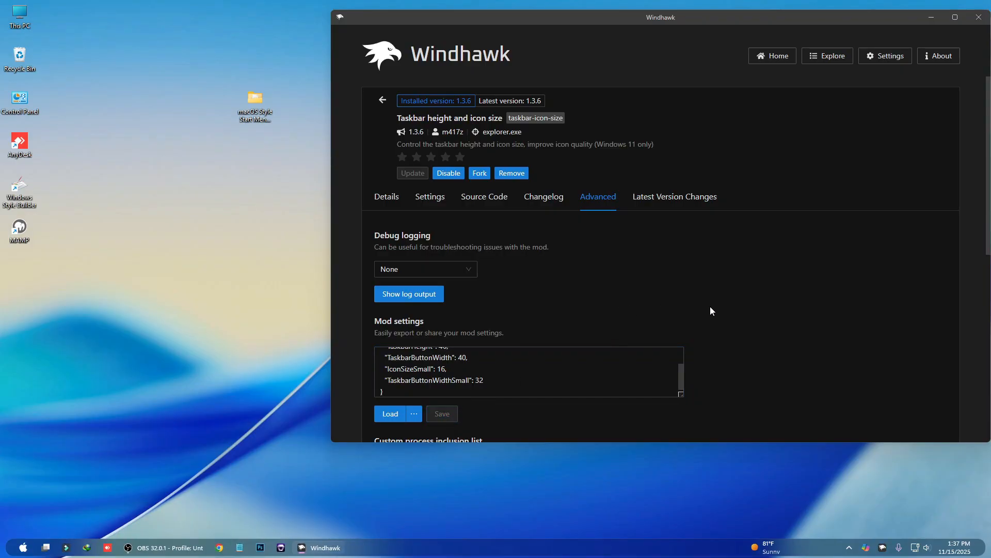
{"action": "left_click", "coordinate": [383, 101]}
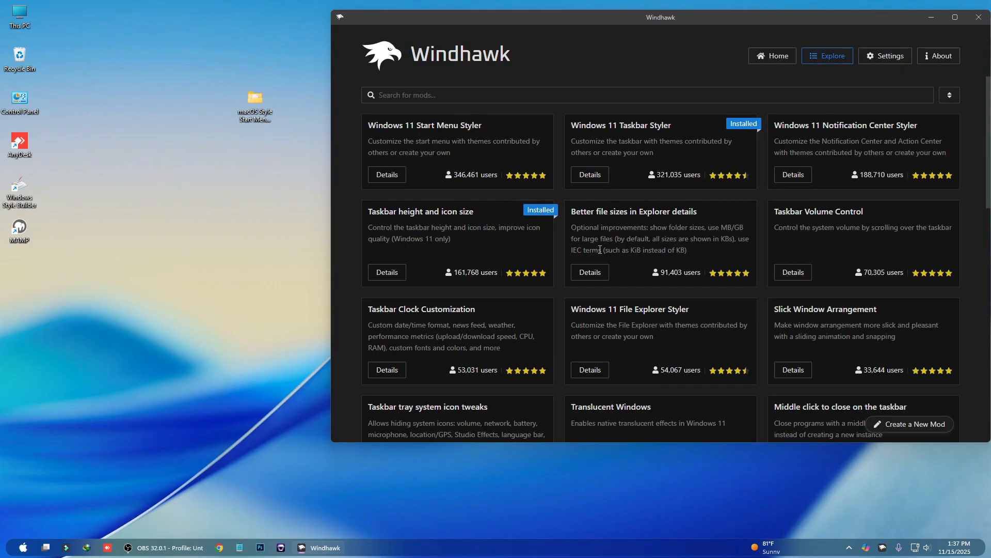
Open the Readme file in the desktop's macOS Style Start Menu taskbar folder and copy the line "Taskbar on top for Windows 11"
{"action": "scroll", "coordinate": [808, 293], "scroll_direction": "down", "scroll_amount": 3}
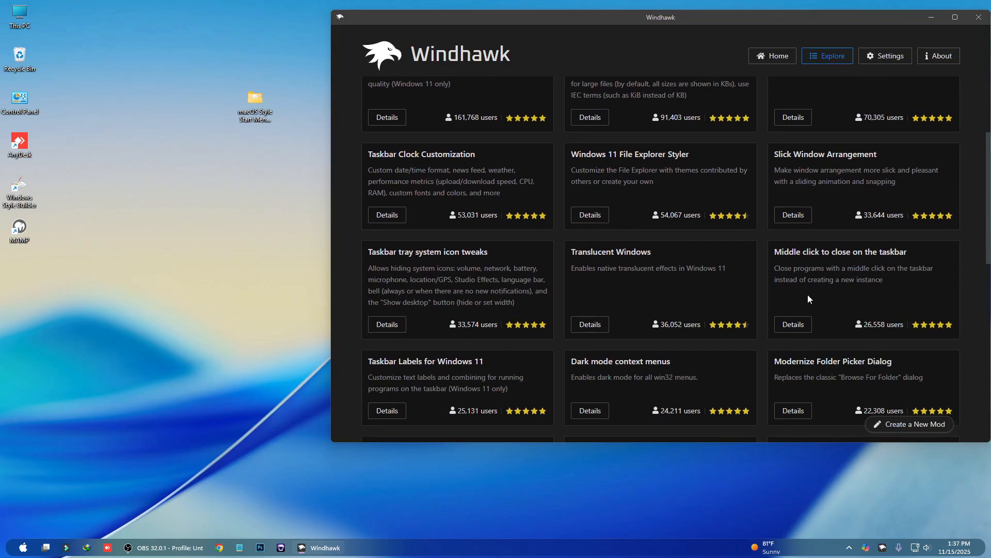
{"action": "double_click", "coordinate": [247, 103]}
{"action": "left_click", "coordinate": [165, 172]}
{"action": "double_click", "coordinate": [165, 173]}
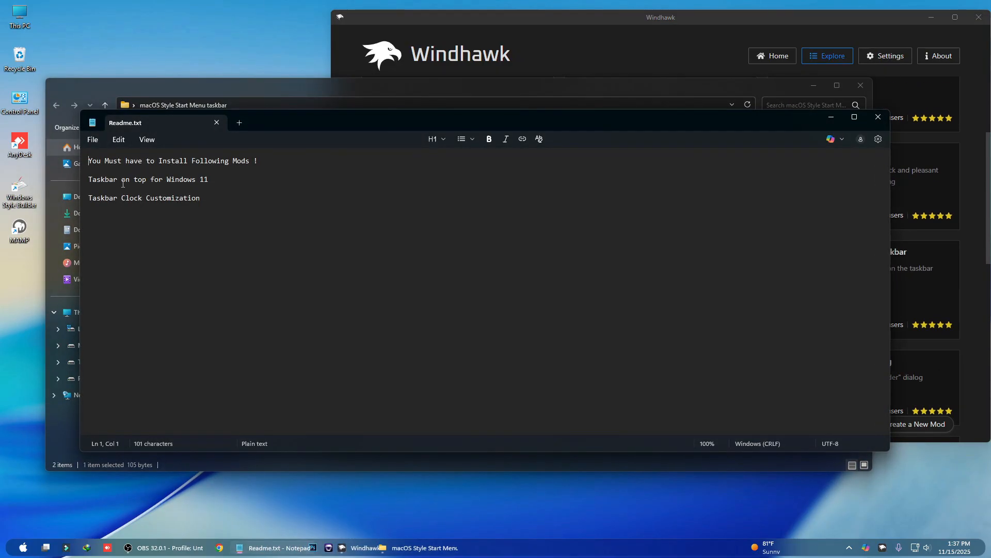
{"action": "left_click_drag", "start_coordinate": [209, 179], "coordinate": [86, 179]}
{"action": "right_click", "coordinate": [127, 180]}
{"action": "left_click", "coordinate": [174, 189]}
Switch to Windhawk, search the mods for "Taskbar on top for Windows 11" and install that mod, accepting the risk
{"action": "left_click", "coordinate": [604, 58]}
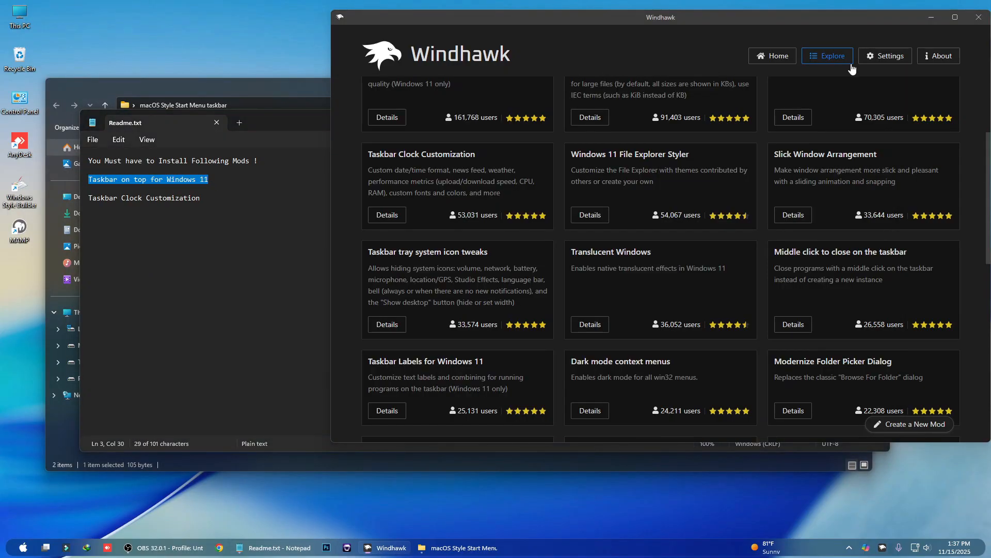
{"action": "scroll", "coordinate": [768, 141], "scroll_direction": "up", "scroll_amount": 3}
{"action": "left_click", "coordinate": [524, 92]}
{"action": "key", "text": "ctrl+v"}
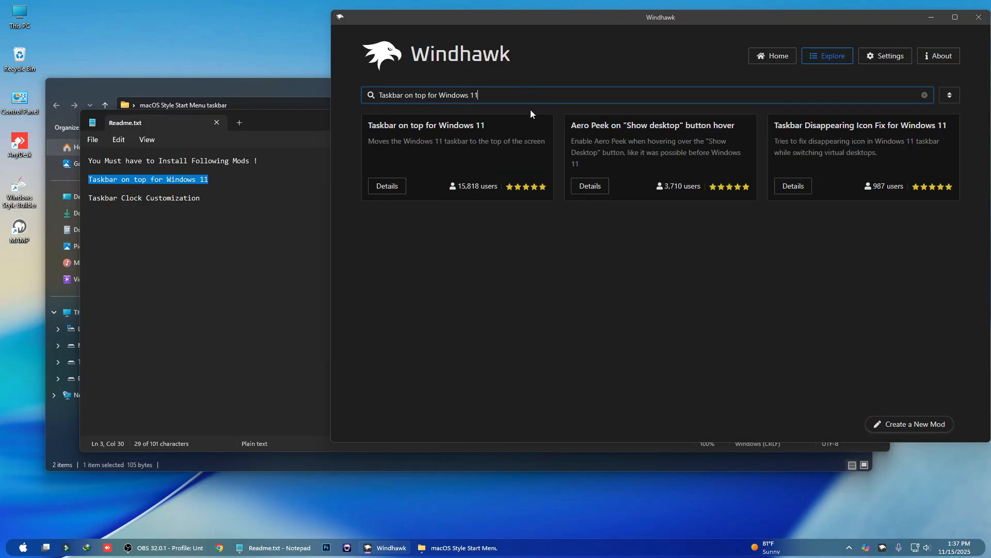
{"action": "left_click", "coordinate": [382, 191]}
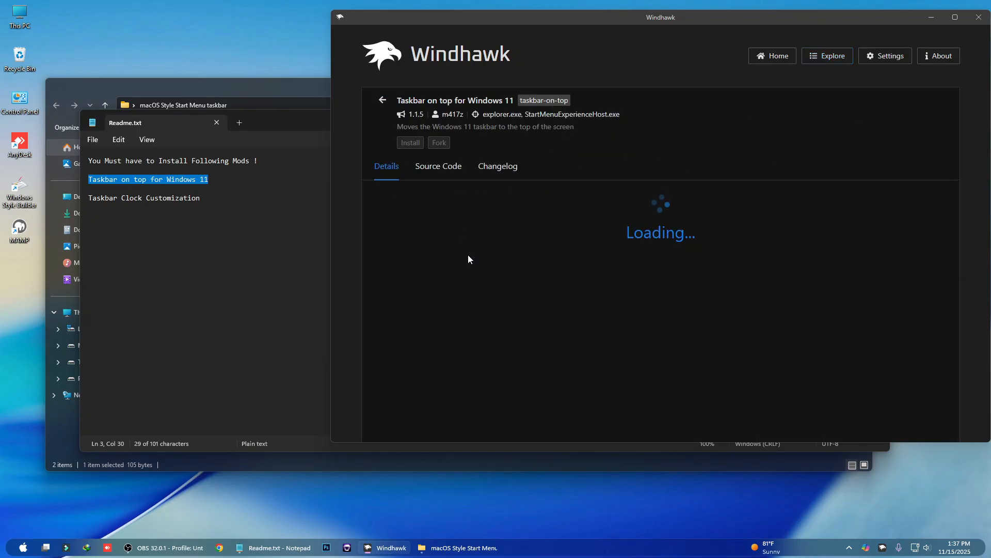
{"action": "left_click", "coordinate": [411, 143]}
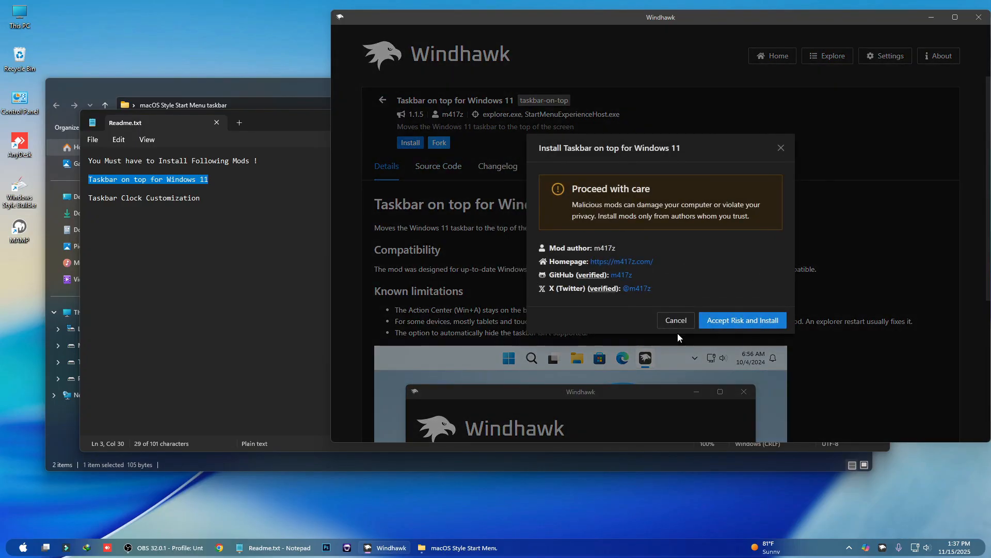
{"action": "left_click", "coordinate": [739, 324]}
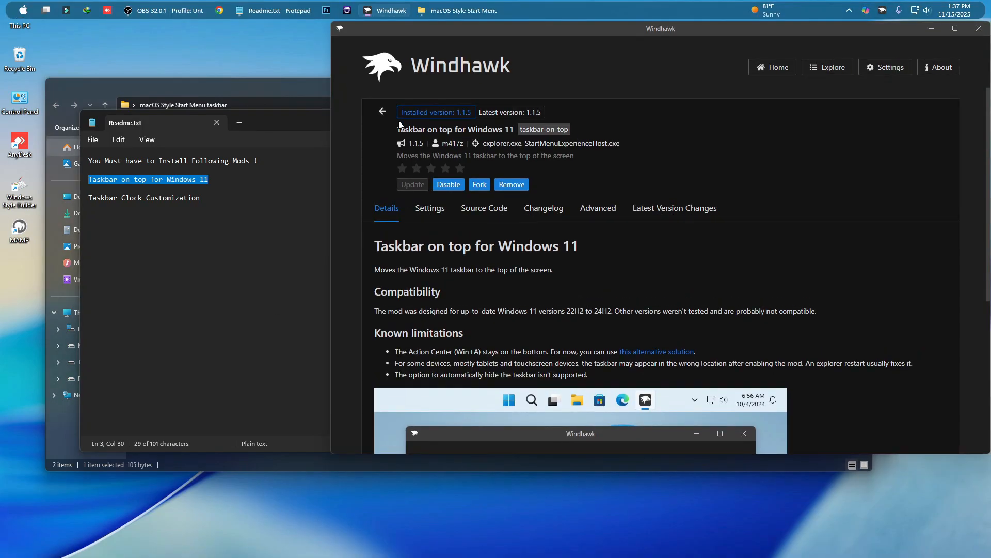
Move the Windhawk window lower and copy the line "Taskbar Clock Customization" from the Readme file
{"action": "left_click_drag", "start_coordinate": [479, 35], "coordinate": [491, 119]}
{"action": "left_click", "coordinate": [189, 235]}
{"action": "left_click_drag", "start_coordinate": [204, 197], "coordinate": [87, 198]}
{"action": "right_click", "coordinate": [154, 197]}
{"action": "left_click", "coordinate": [205, 217]}
Return to Windhawk's mod search, find "Taskbar Clock Customization" and install that mod, accepting the risk
{"action": "left_click", "coordinate": [931, 262]}
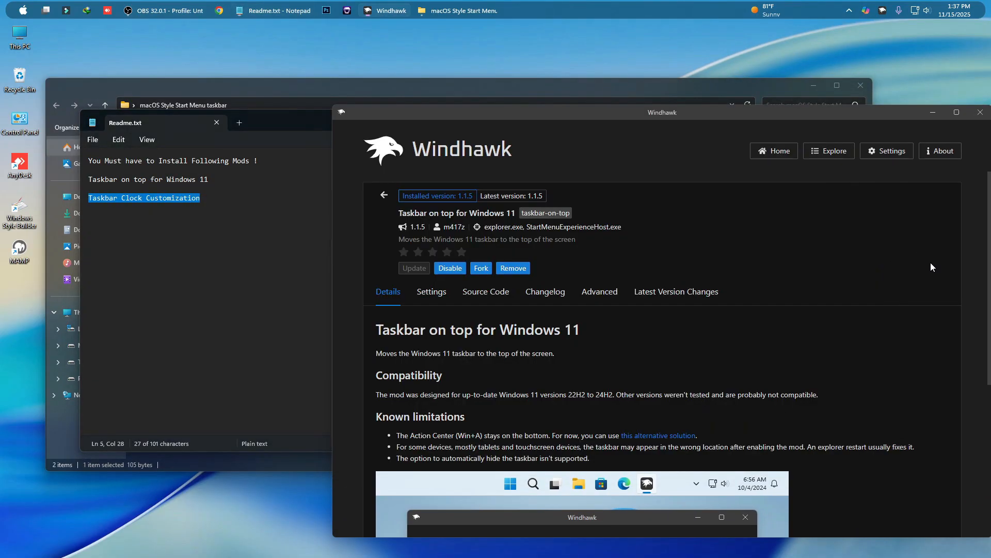
{"action": "left_click", "coordinate": [384, 195]}
{"action": "left_click_drag", "start_coordinate": [502, 191], "coordinate": [351, 191]}
{"action": "key", "text": "ctrl+v"}
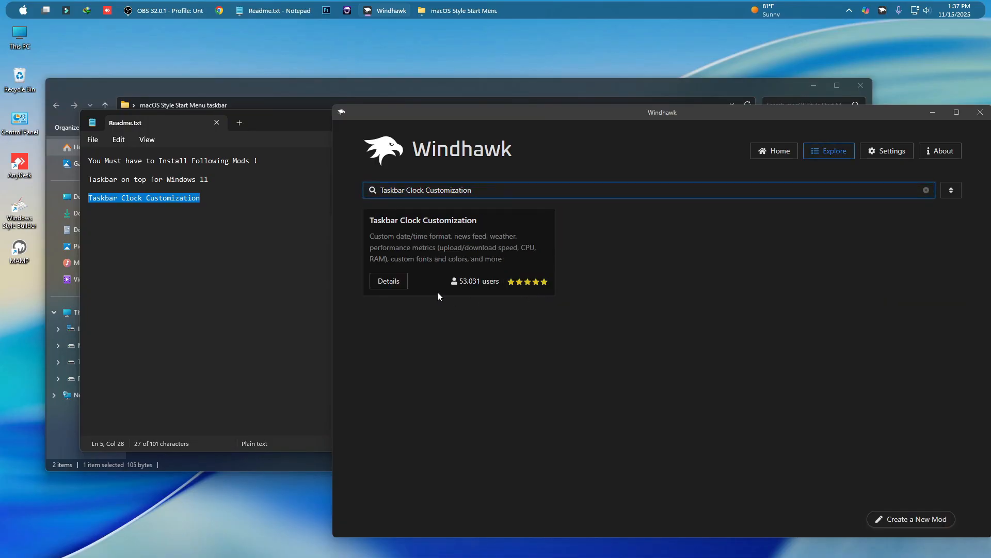
{"action": "left_click", "coordinate": [390, 282]}
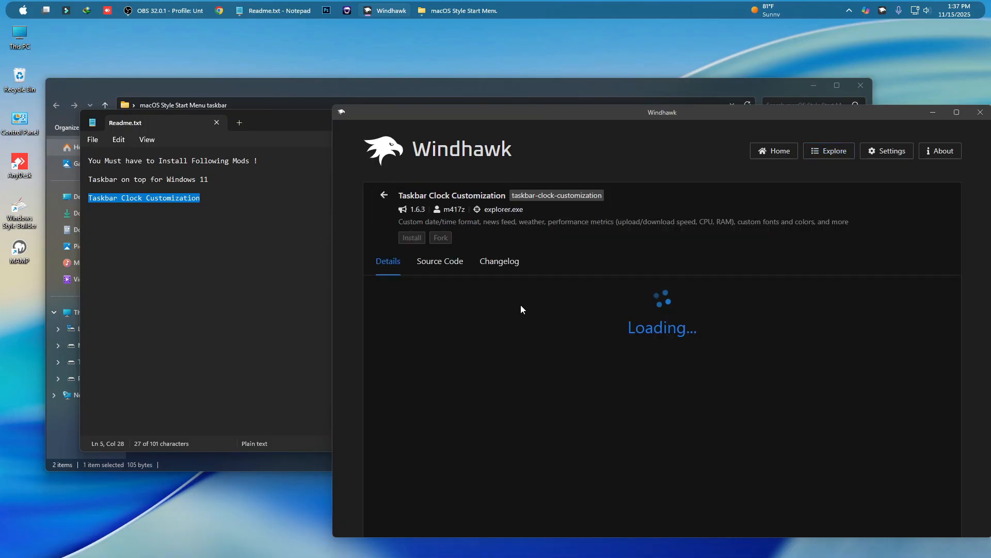
{"action": "left_click", "coordinate": [407, 240]}
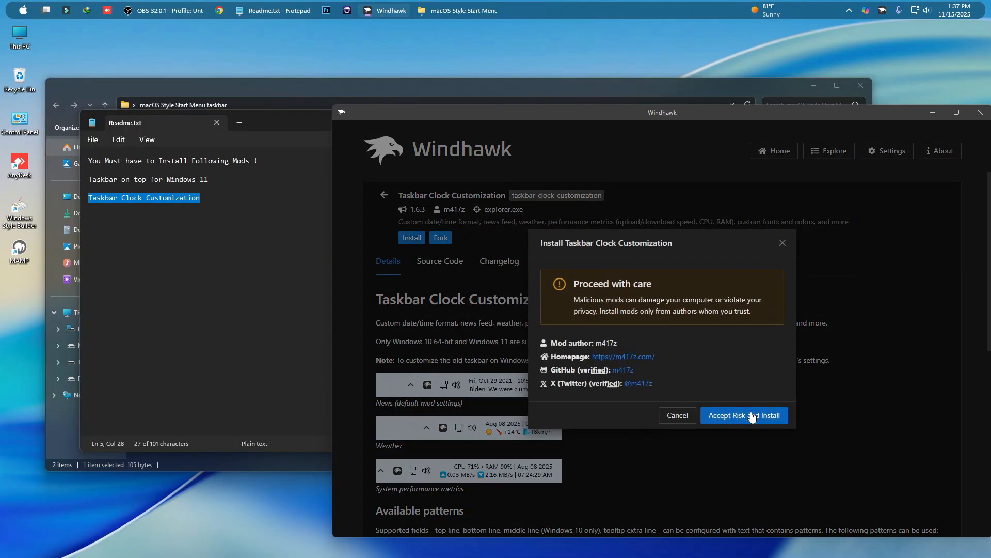
{"action": "left_click", "coordinate": [757, 353]}
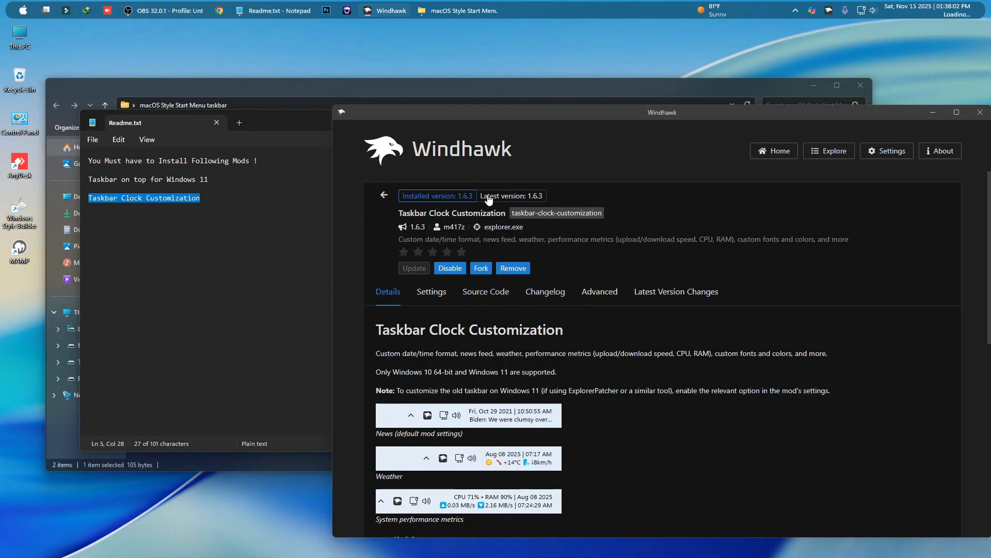
Return to the full mod list and install the "Windows 11 Start Menu Styler" mod, accepting the risk
{"action": "left_click", "coordinate": [384, 196]}
{"action": "left_click", "coordinate": [23, 10]}
{"action": "left_click", "coordinate": [24, 9]}
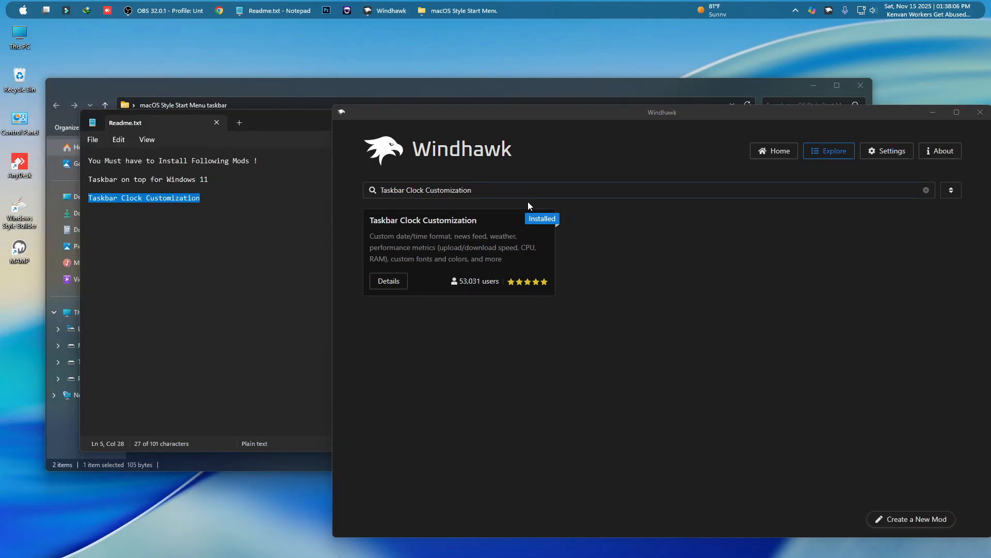
{"action": "left_click", "coordinate": [819, 156]}
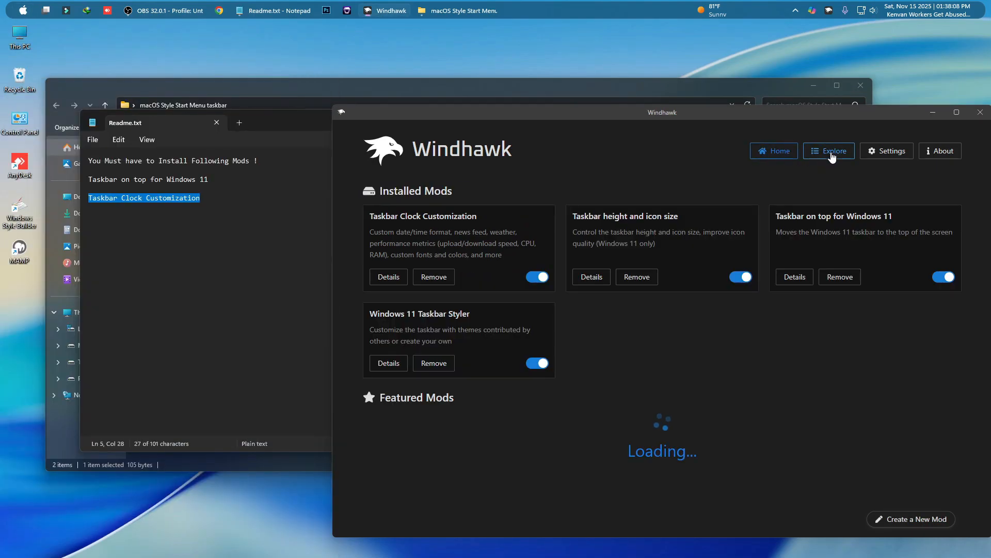
{"action": "left_click", "coordinate": [834, 155]}
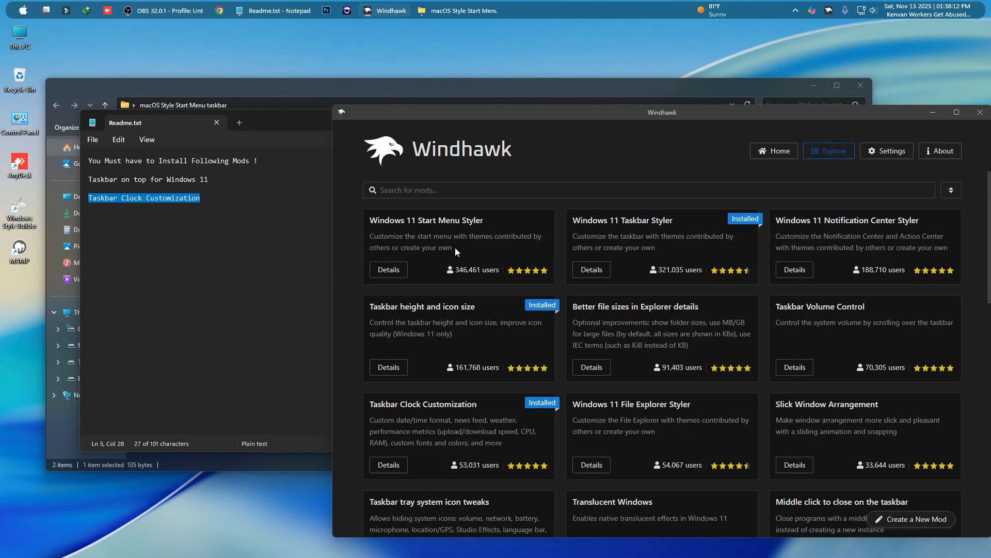
{"action": "left_click", "coordinate": [388, 269]}
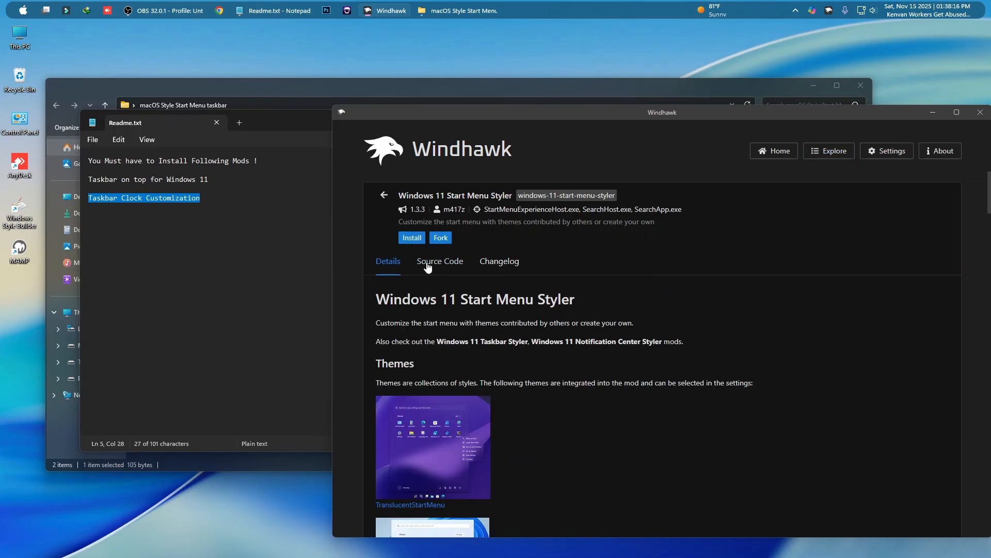
{"action": "left_click", "coordinate": [410, 238]}
{"action": "left_click", "coordinate": [726, 425]}
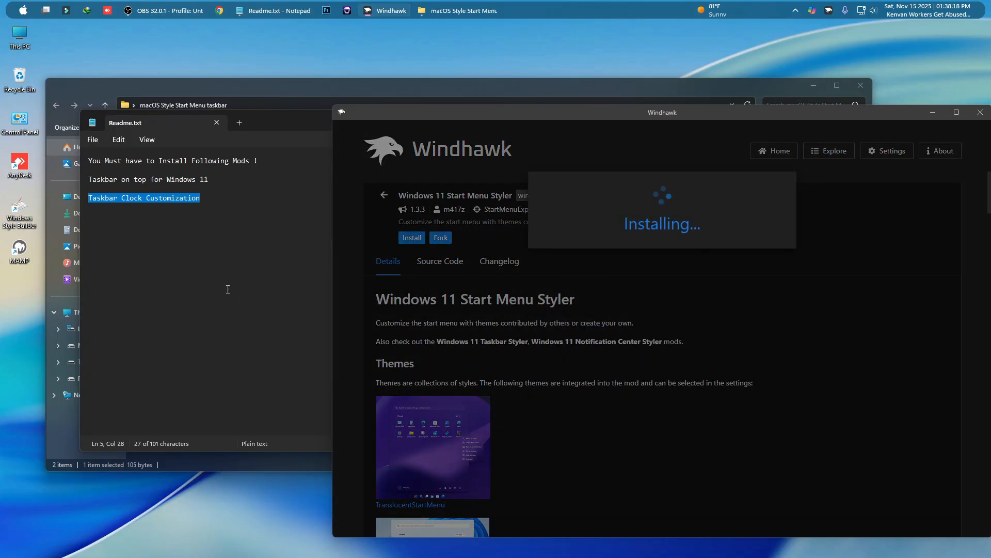
Close the Readme, copy all the text of the Start Menu file in the Mods subfolder, and close both the file and folder windows
{"action": "left_click", "coordinate": [227, 287]}
{"action": "left_click", "coordinate": [879, 116]}
{"action": "left_click", "coordinate": [166, 160]}
{"action": "double_click", "coordinate": [167, 160]}
{"action": "double_click", "coordinate": [162, 159]}
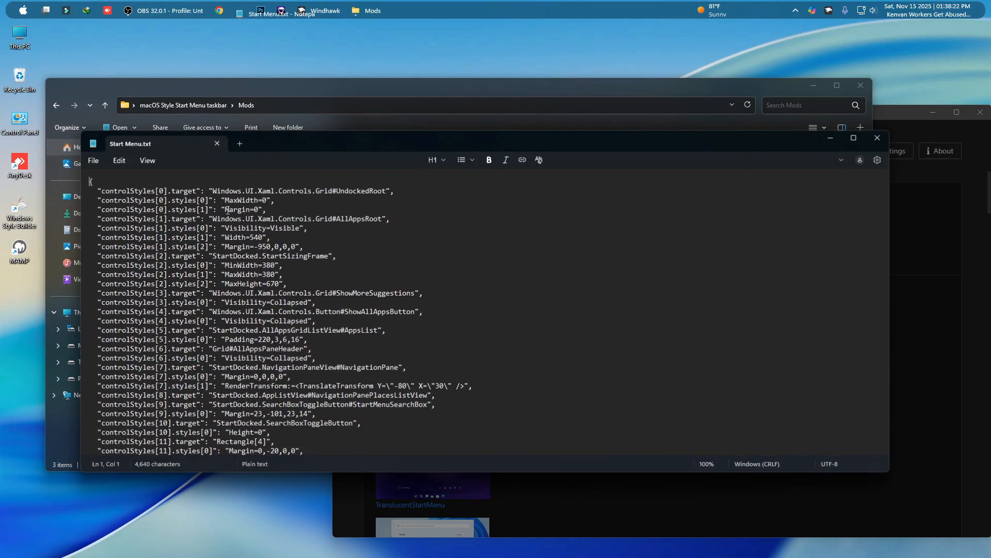
{"action": "key", "text": "ctrl+a"}
{"action": "right_click", "coordinate": [264, 213]}
{"action": "left_click", "coordinate": [309, 230]}
{"action": "left_click", "coordinate": [878, 137]}
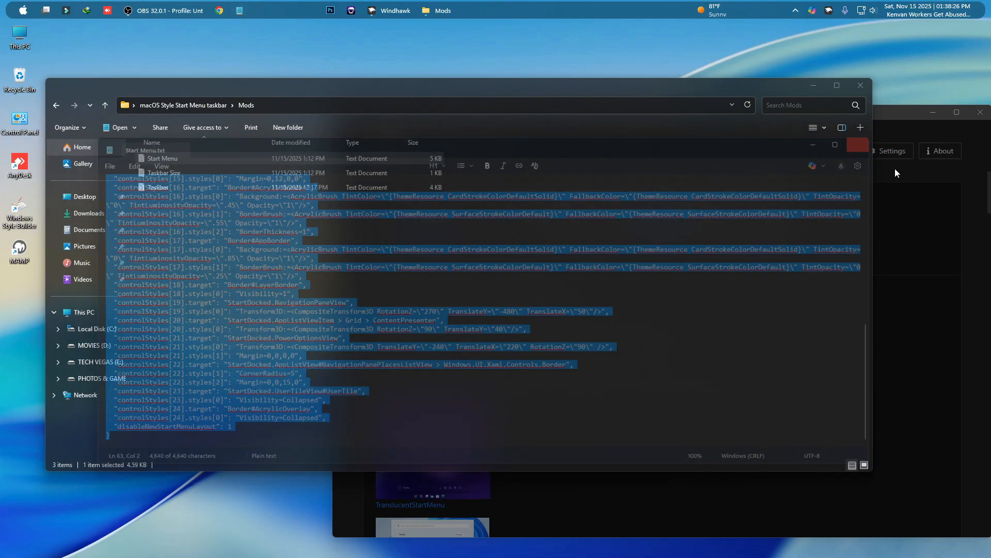
{"action": "left_click", "coordinate": [861, 86]}
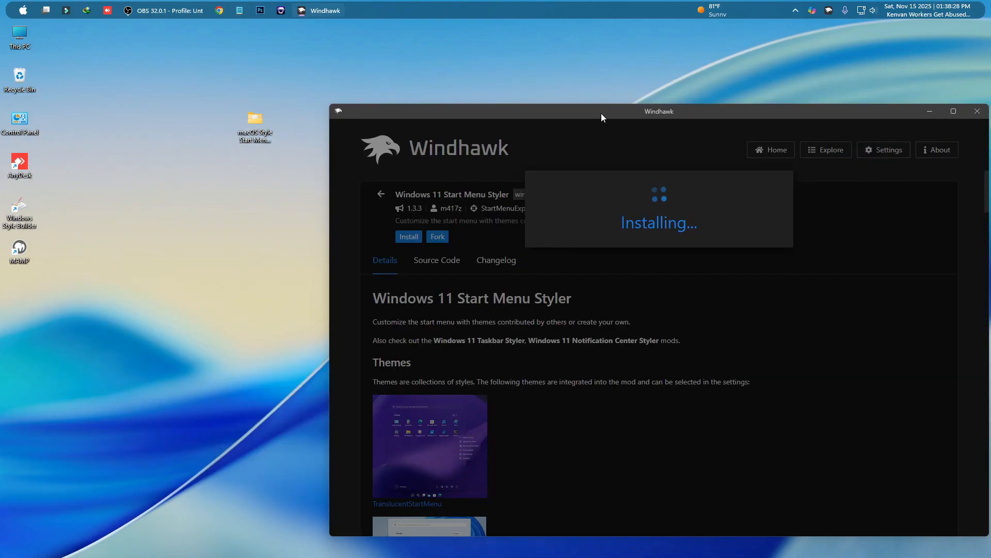
Replace the Windows 11 Start Menu Styler's advanced mod settings with the copied Start Menu text and save them
{"action": "left_click_drag", "start_coordinate": [604, 114], "coordinate": [512, 87]}
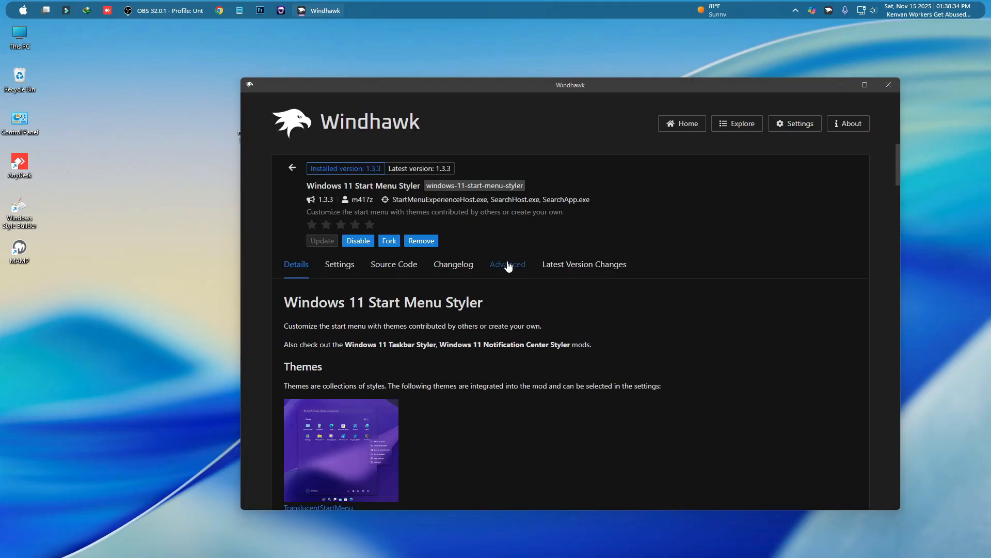
{"action": "left_click", "coordinate": [509, 266]}
{"action": "left_click", "coordinate": [452, 423]}
{"action": "key", "text": "ctrl+a"}
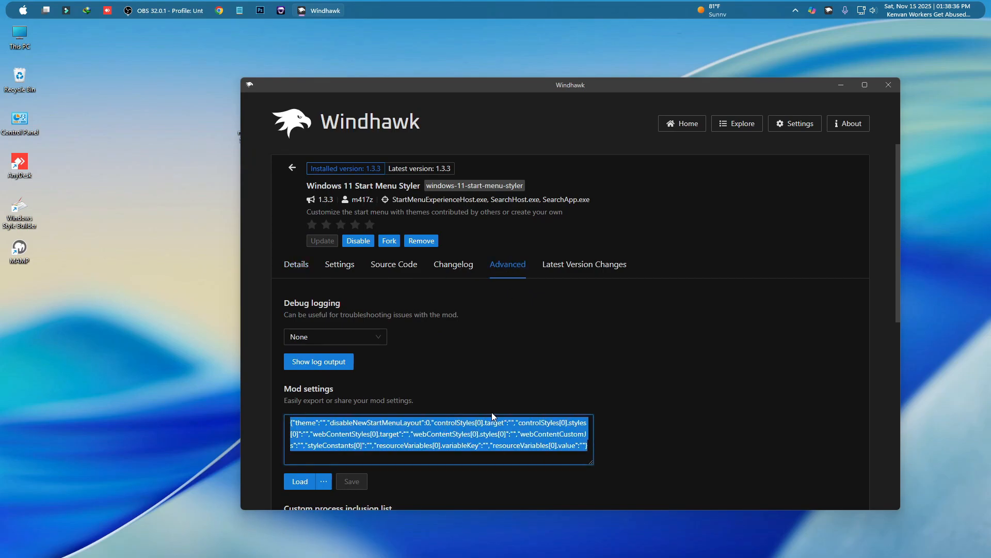
{"action": "key", "text": "ctrl+v"}
{"action": "scroll", "coordinate": [537, 355], "scroll_direction": "down", "scroll_amount": 2}
{"action": "left_click", "coordinate": [361, 381]}
{"action": "scroll", "coordinate": [600, 294], "scroll_direction": "up", "scroll_amount": 2}
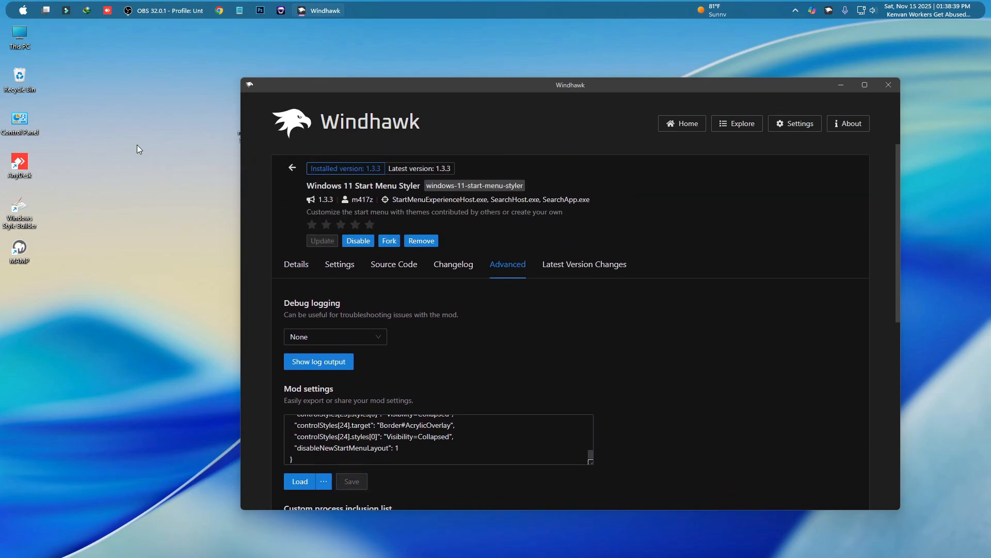
Close Windhawk and hide the desktop icons
{"action": "left_click", "coordinate": [22, 10]}
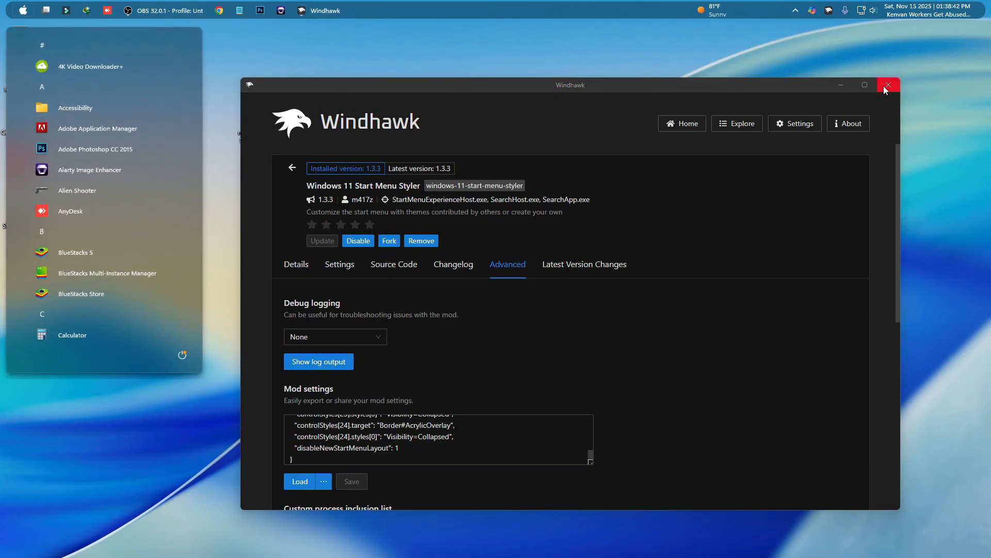
{"action": "left_click", "coordinate": [888, 86]}
{"action": "right_click", "coordinate": [133, 139]}
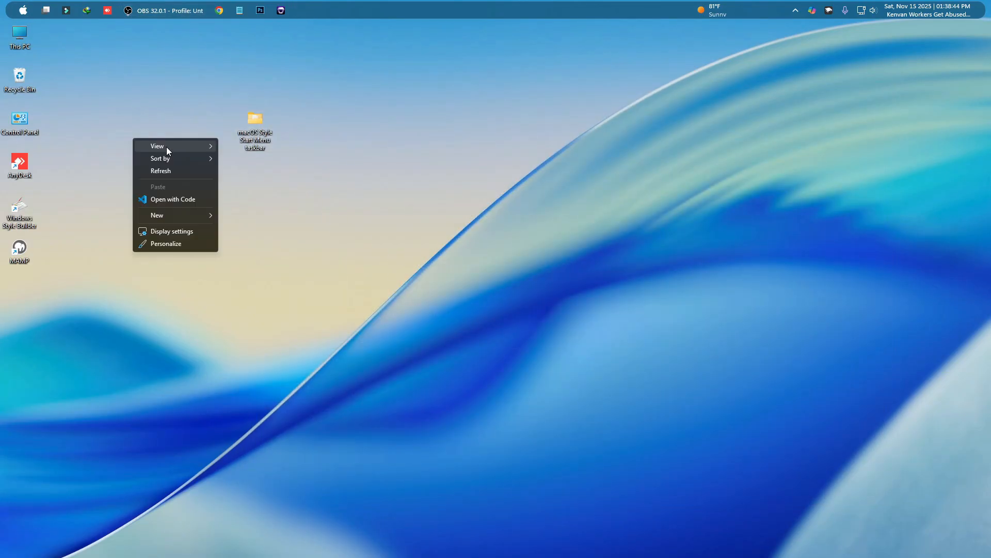
{"action": "mouse_move", "coordinate": [167, 147]}
{"action": "left_click", "coordinate": [277, 216]}
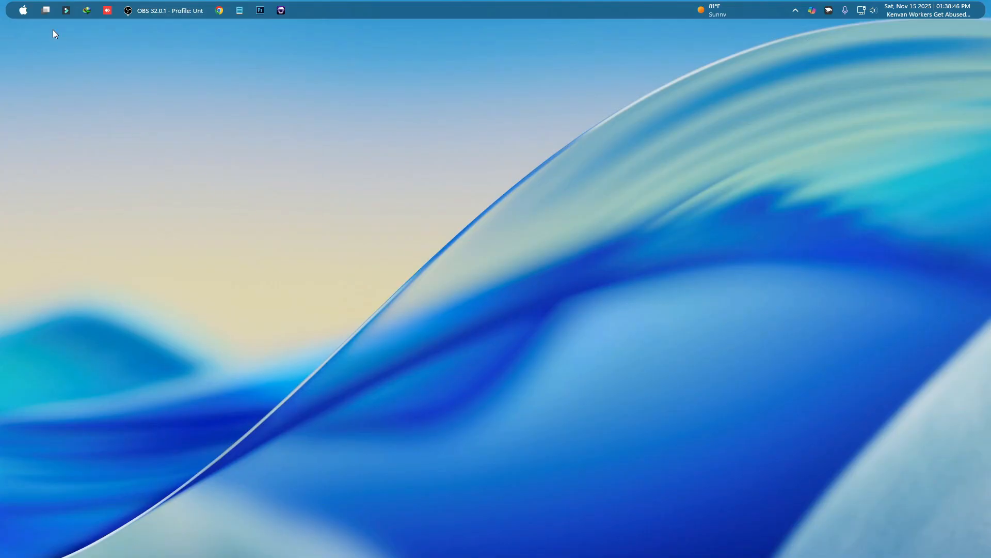
Examine the restyled start menu's app list and its power options, and dismiss the power options
{"action": "left_click", "coordinate": [21, 11]}
{"action": "scroll", "coordinate": [128, 233], "scroll_direction": "down", "scroll_amount": 6}
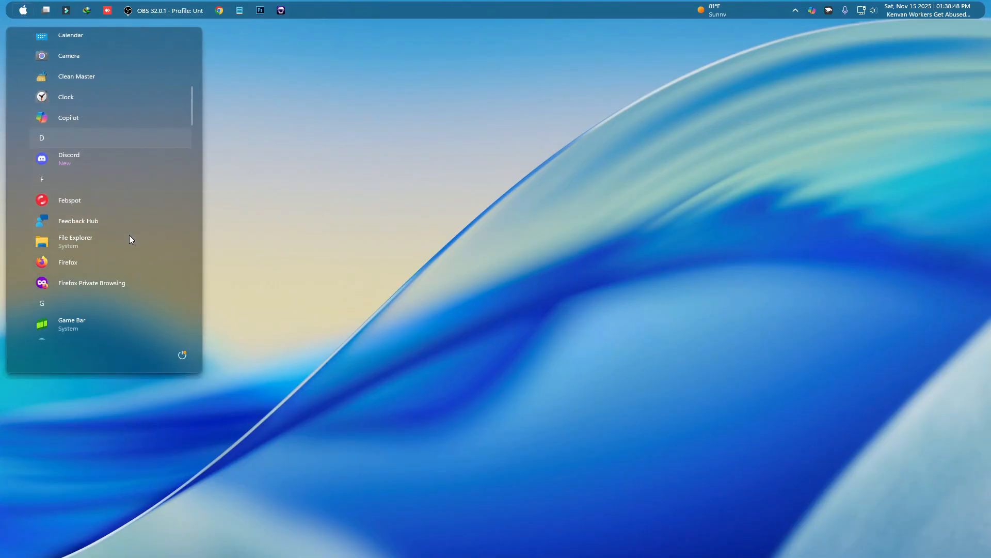
{"action": "left_click", "coordinate": [182, 354]}
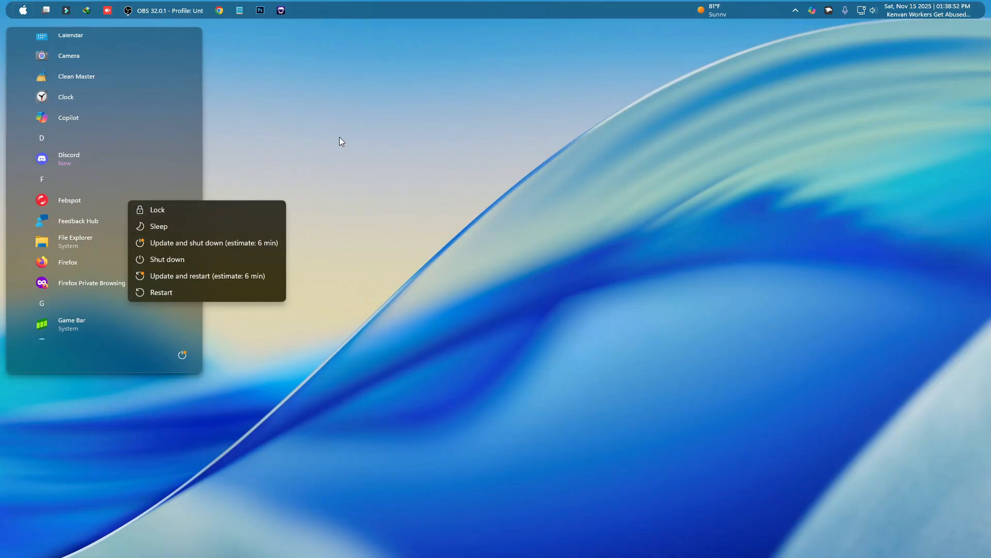
{"action": "left_click", "coordinate": [333, 170]}
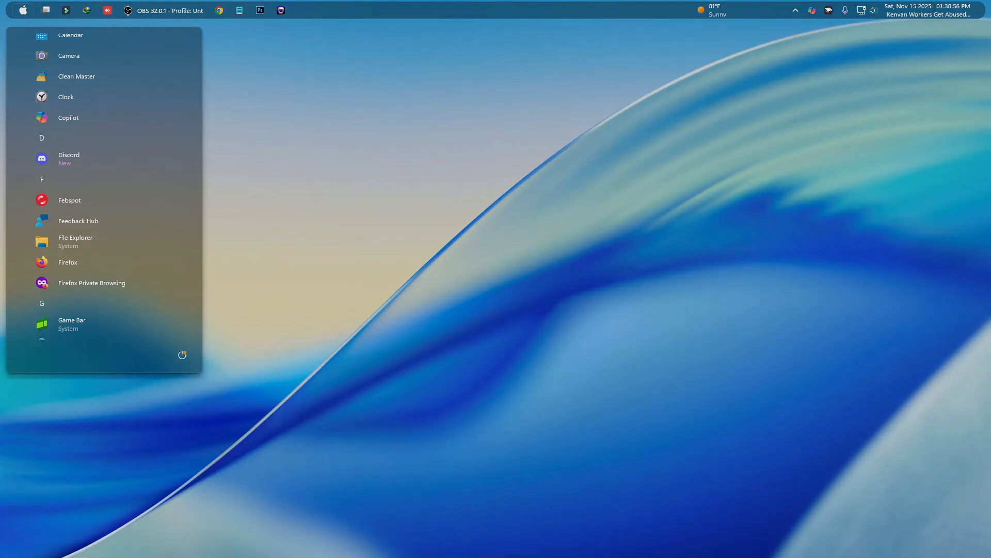